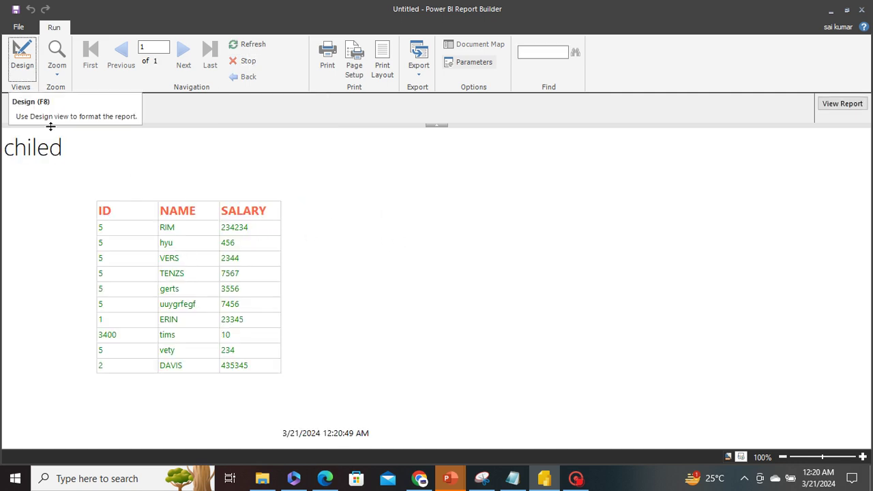
- Return to the report design and save the report as ch in the Downloads folder
left_click(20, 63)
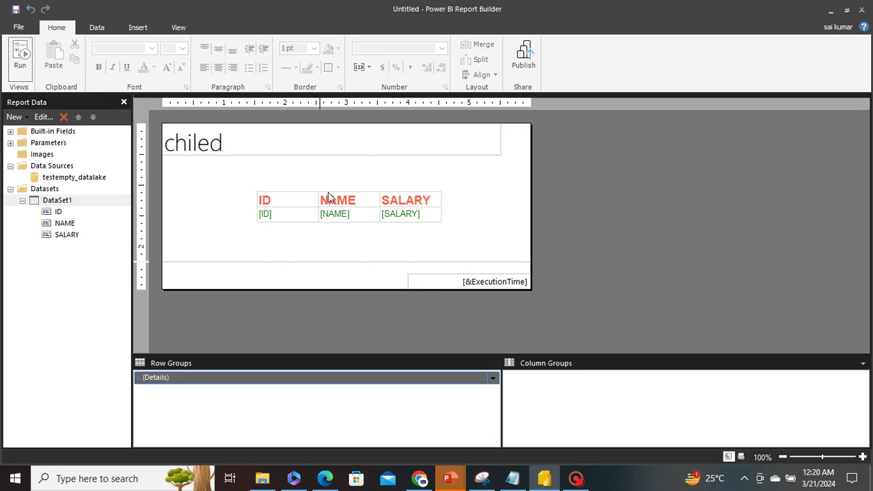
left_click(203, 179)
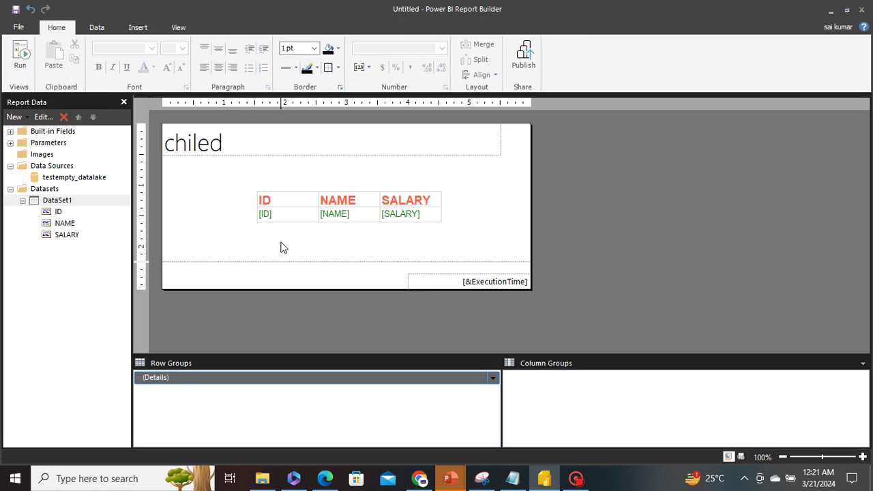
left_click(30, 28)
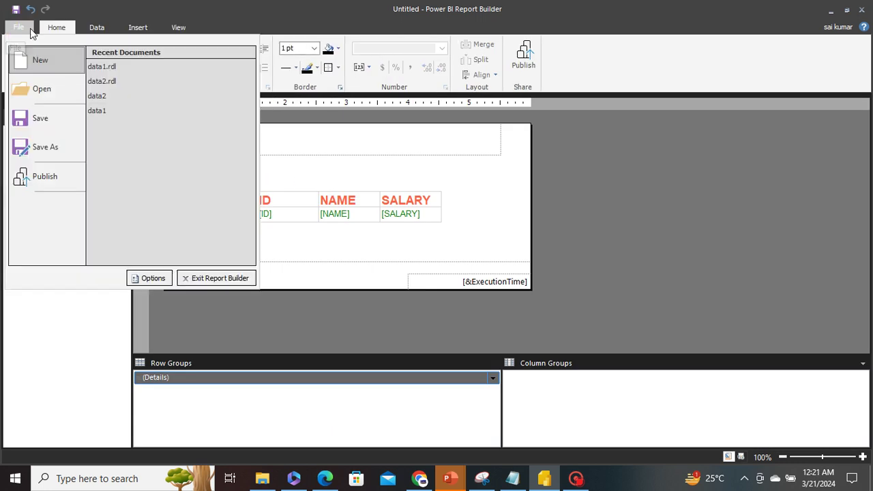
left_click(66, 146)
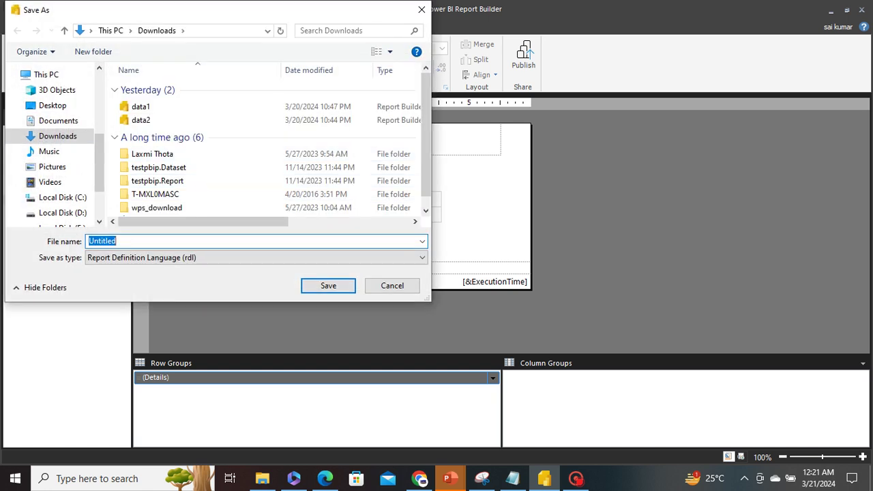
key("BackSpace")
type("chi")
key("BackSpace")
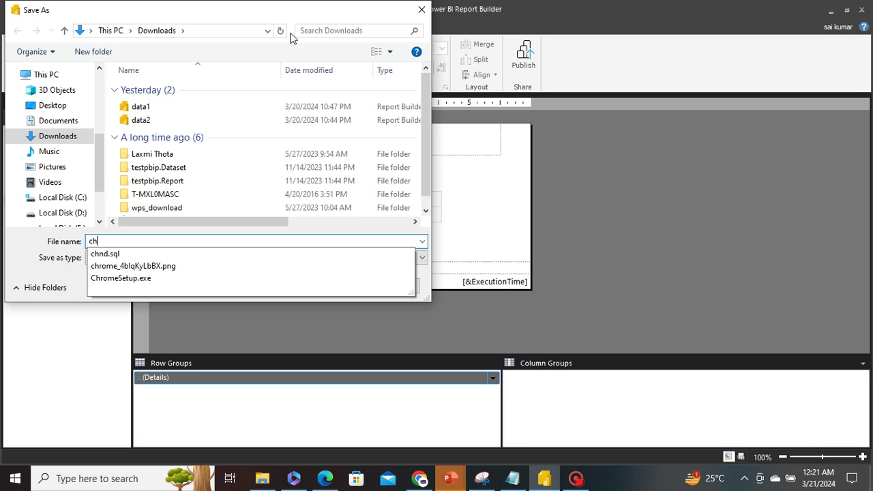
left_click(265, 10)
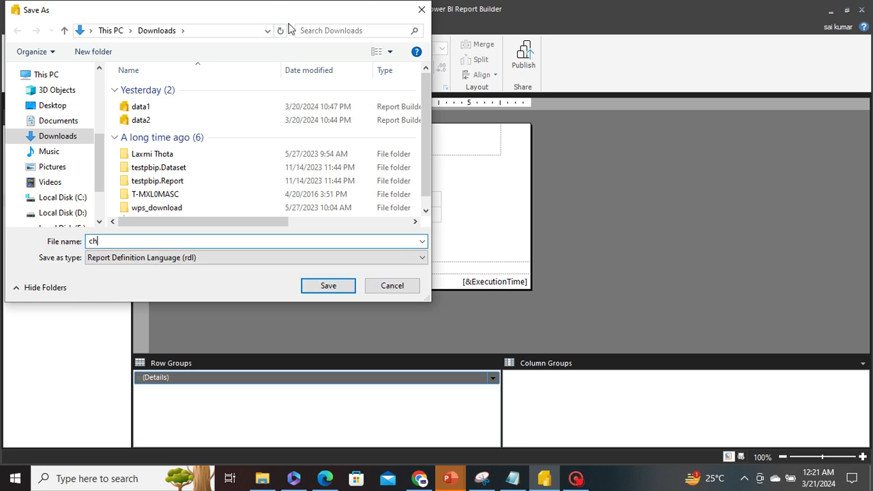
left_click(321, 288)
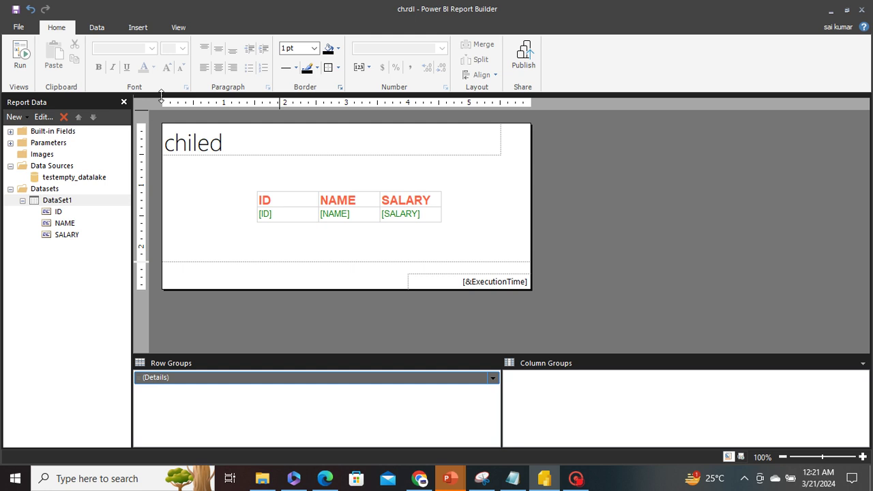
- Publish the report to the testempty workspace with the file name ch
left_click(520, 62)
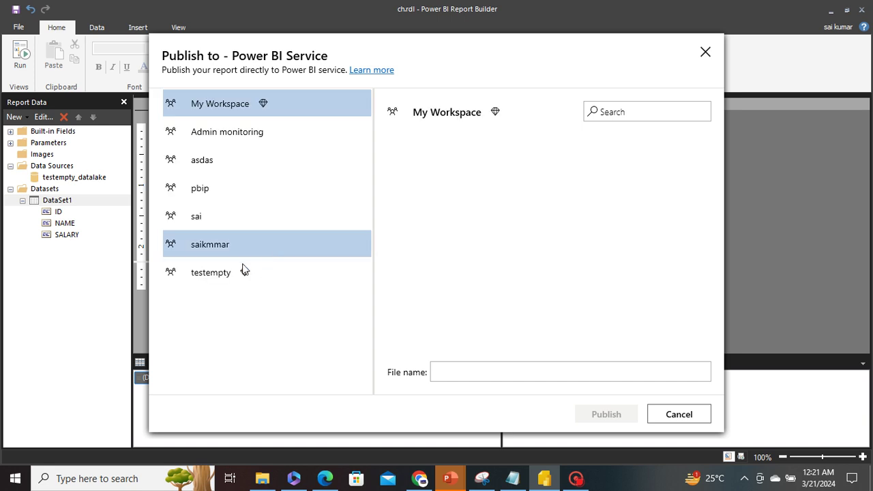
left_click(254, 272)
left_click(455, 371)
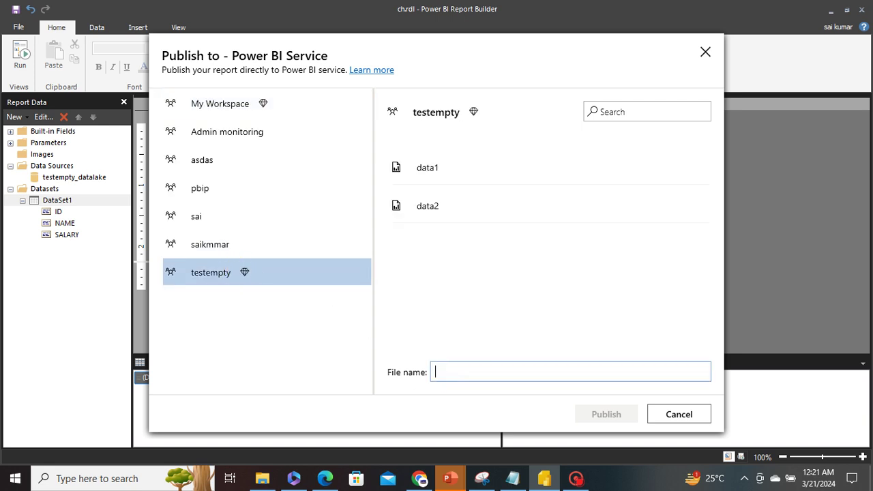
type("ch")
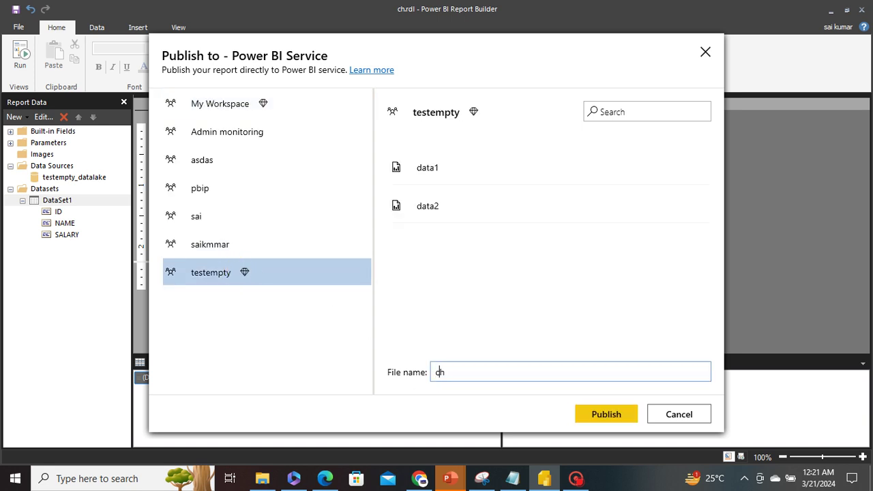
left_click(609, 409)
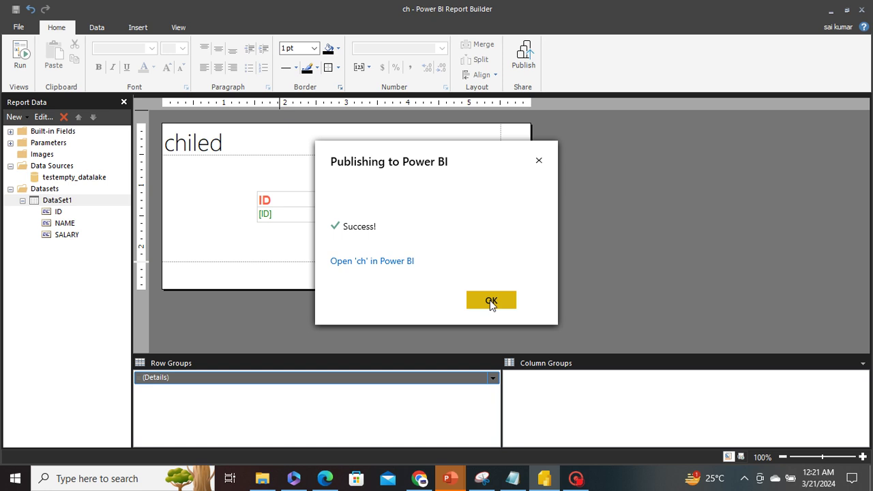
left_click(491, 300)
left_click(209, 212)
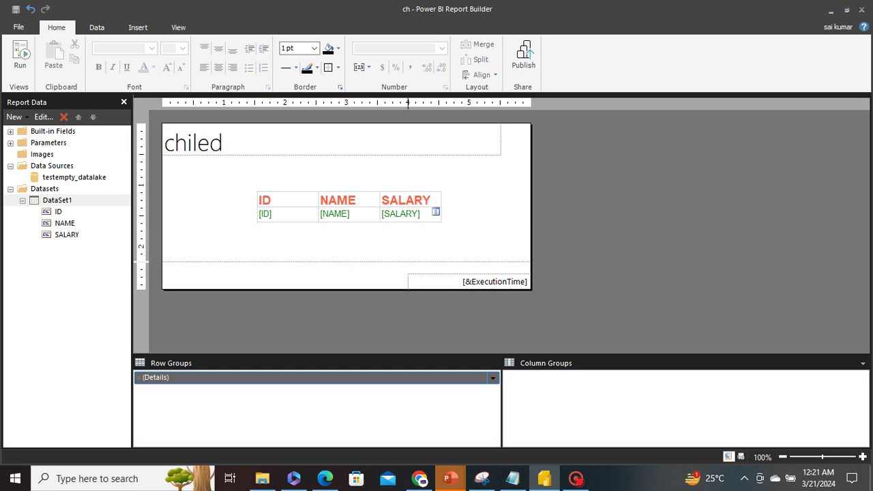
left_click(420, 217)
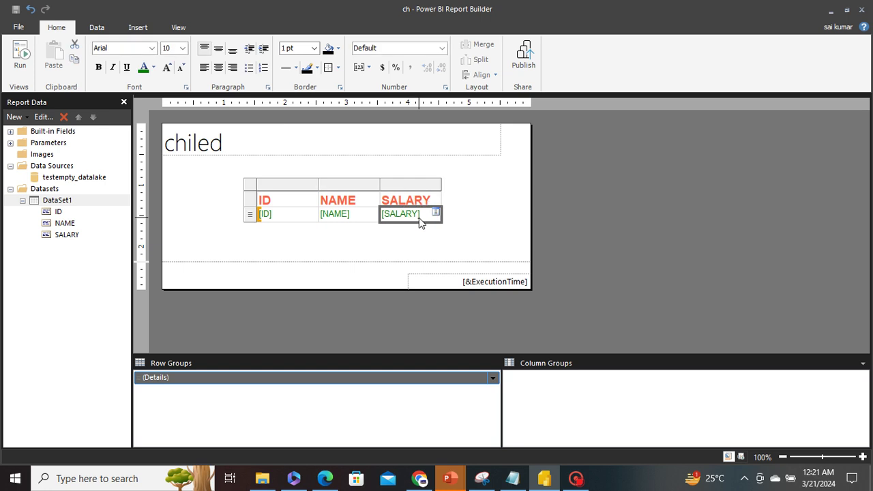
right_click(417, 222)
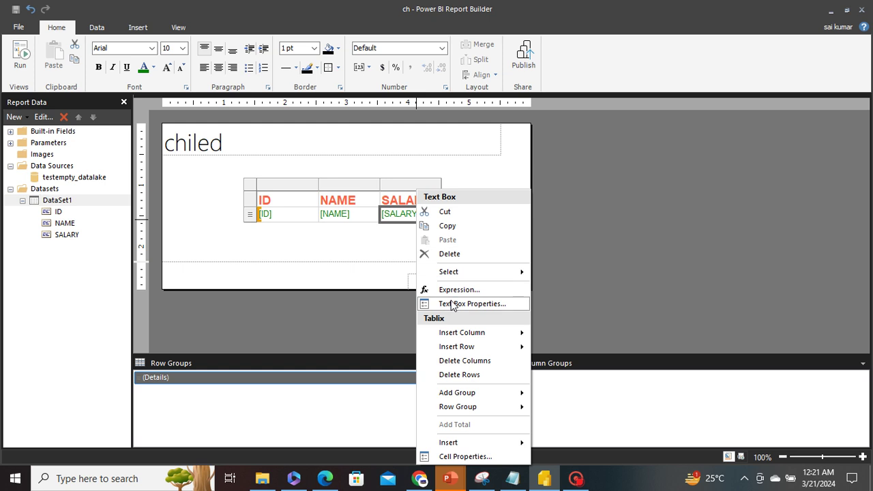
left_click(442, 304)
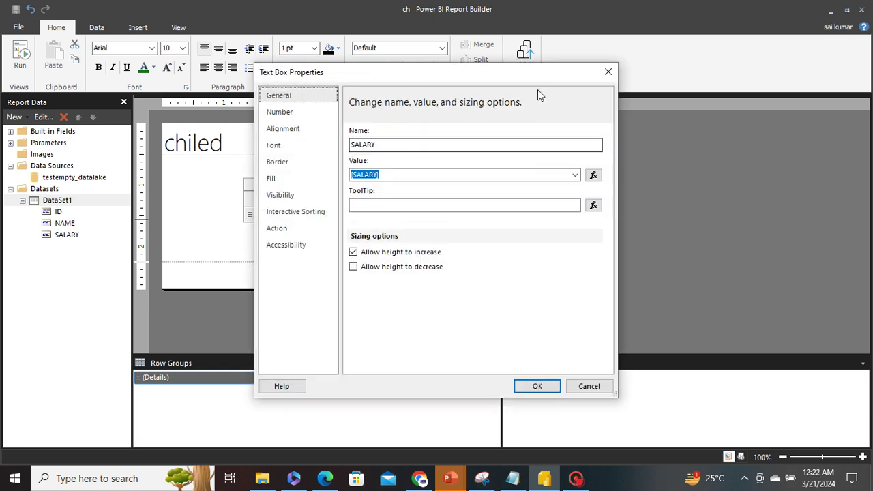
left_click(605, 73)
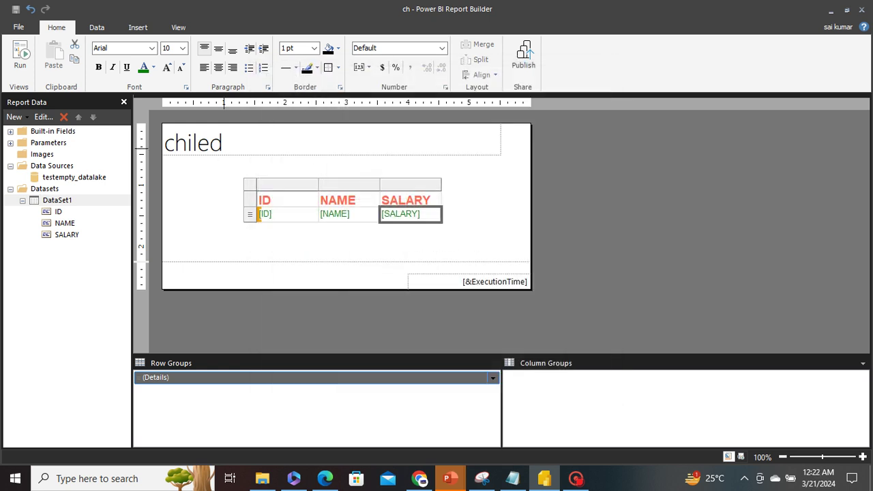
- Replace the report title text with parent
left_click_drag(164, 144, 229, 145)
key("BackSpace")
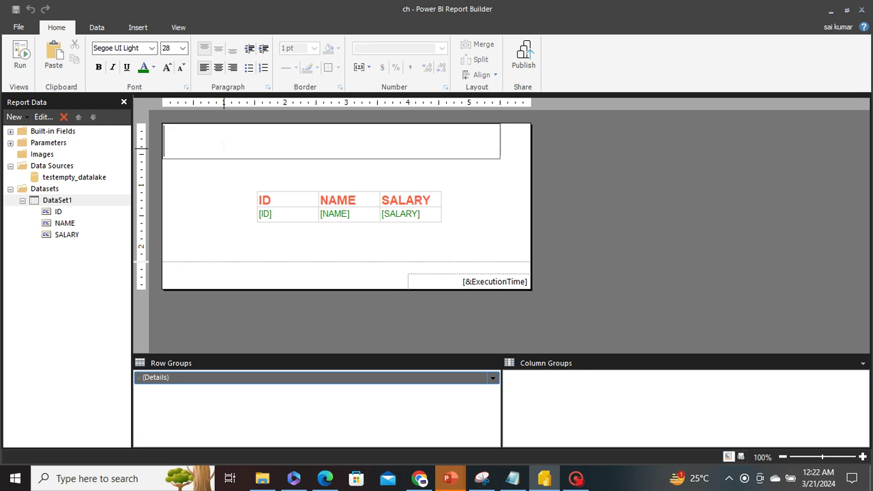
type("parent")
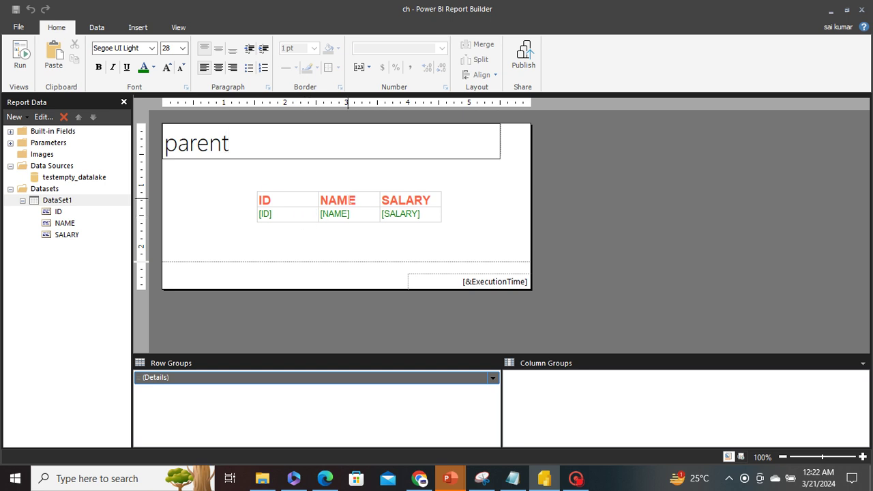
- Delete the NAME and SALARY columns from the table, keeping only the ID column
left_click(348, 197)
left_click(347, 182)
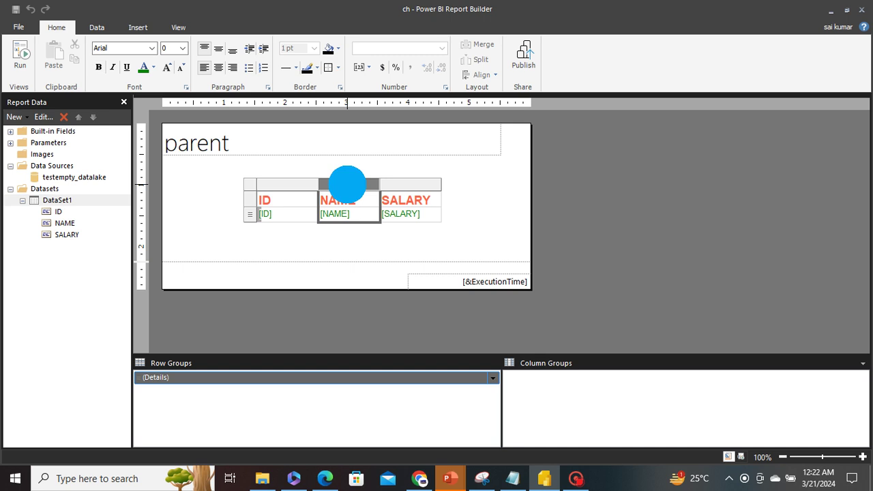
right_click(347, 185)
left_click(380, 209)
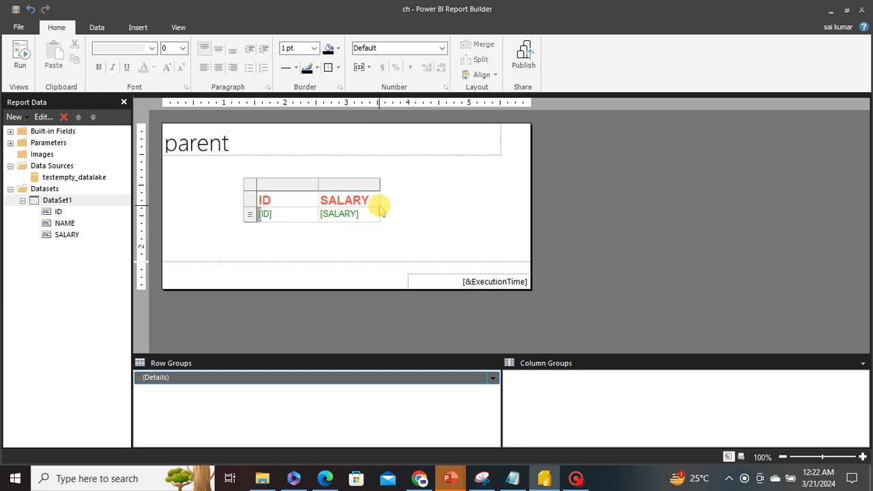
left_click(370, 184)
right_click(369, 185)
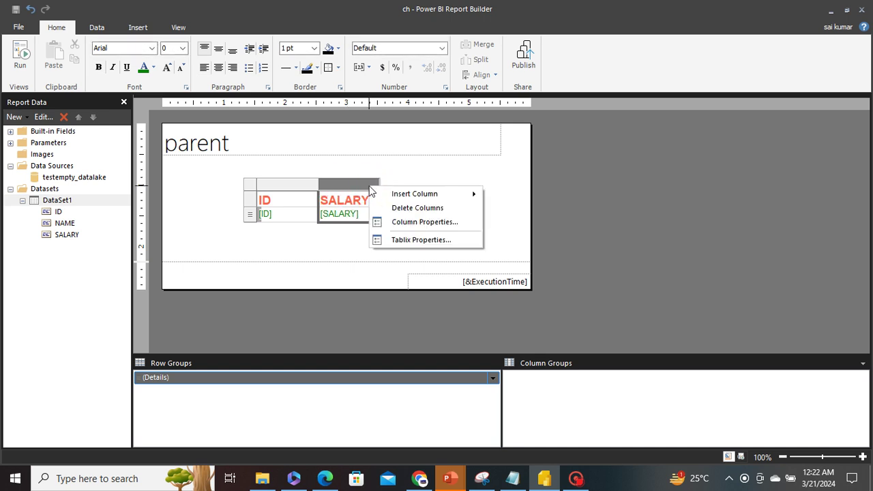
left_click(408, 209)
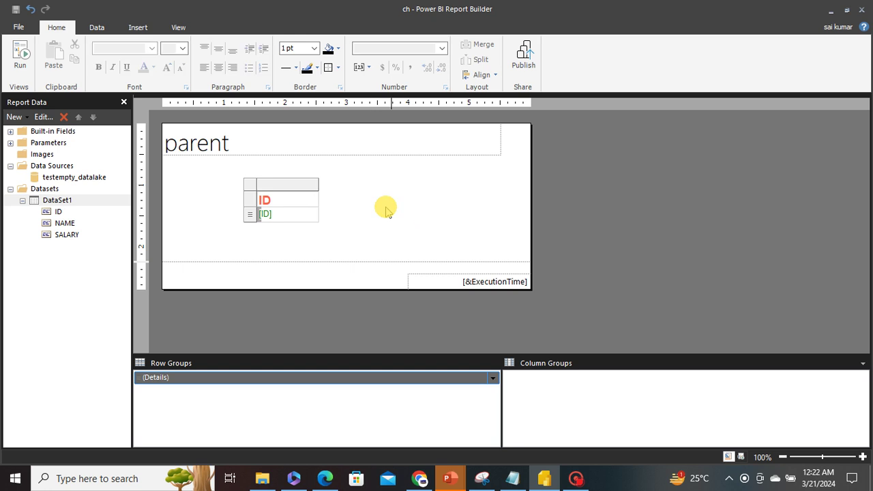
left_click(278, 222)
right_click(280, 216)
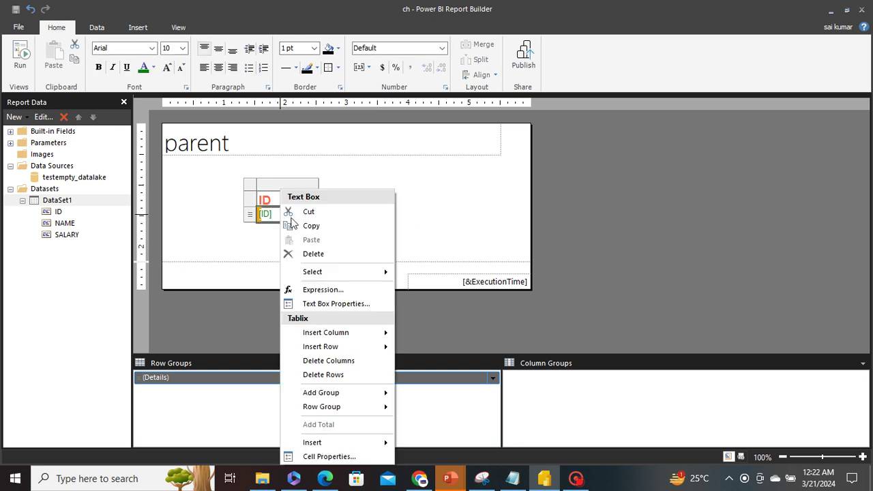
left_click(319, 303)
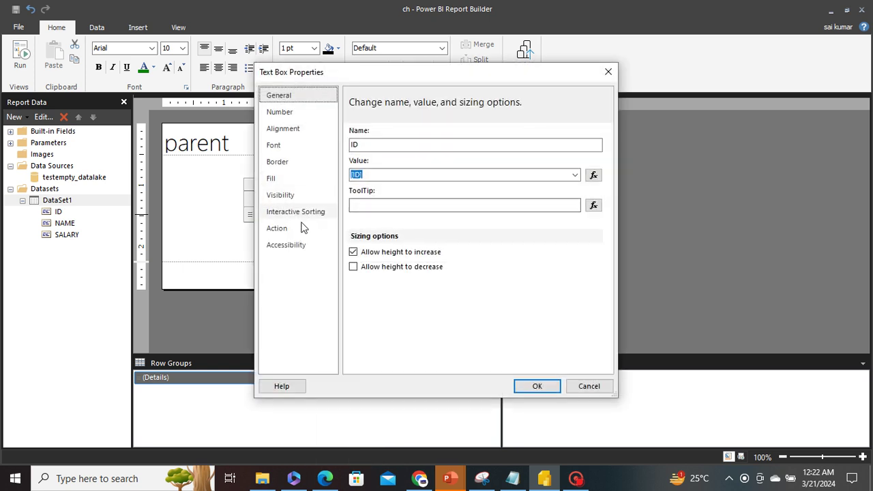
left_click(295, 232)
left_click(364, 175)
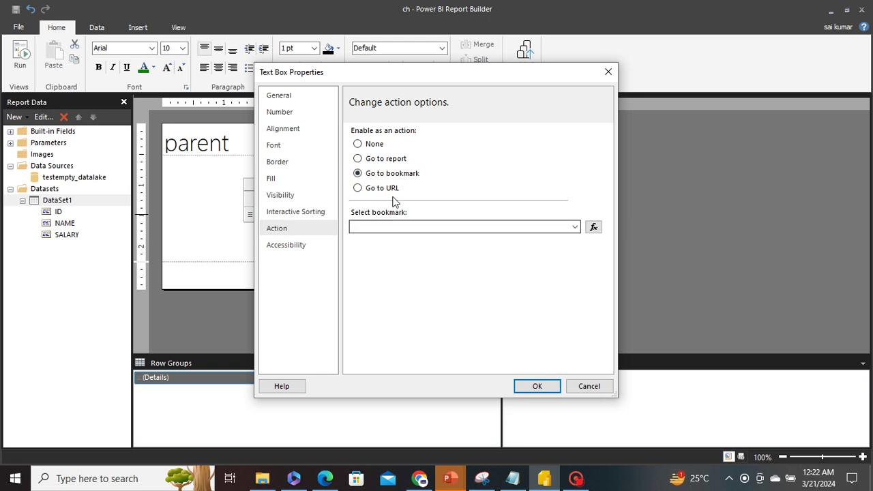
left_click(510, 228)
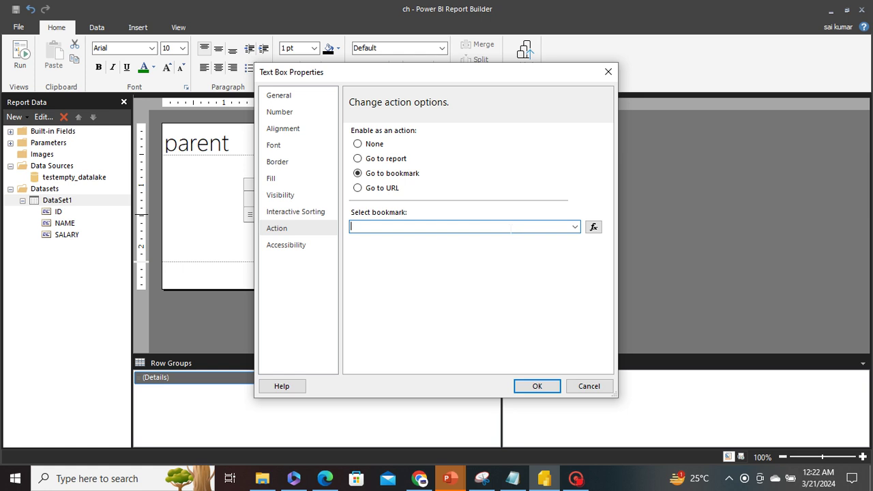
left_click(609, 74)
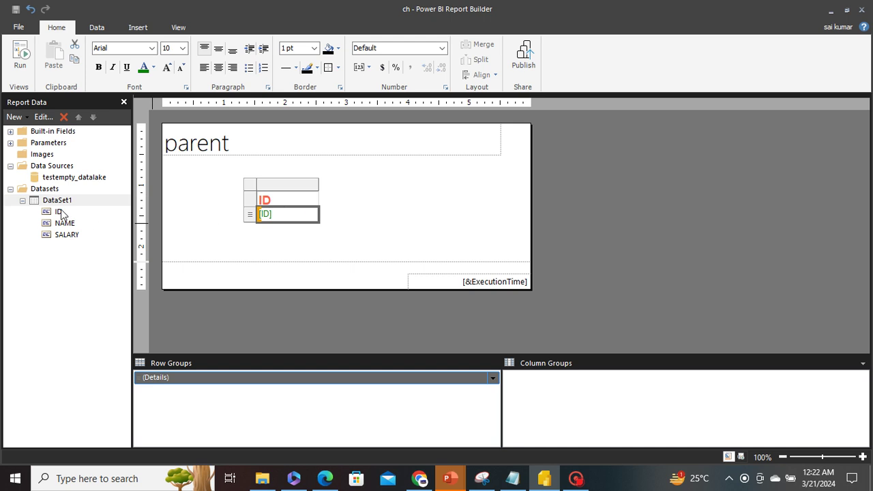
right_click(293, 219)
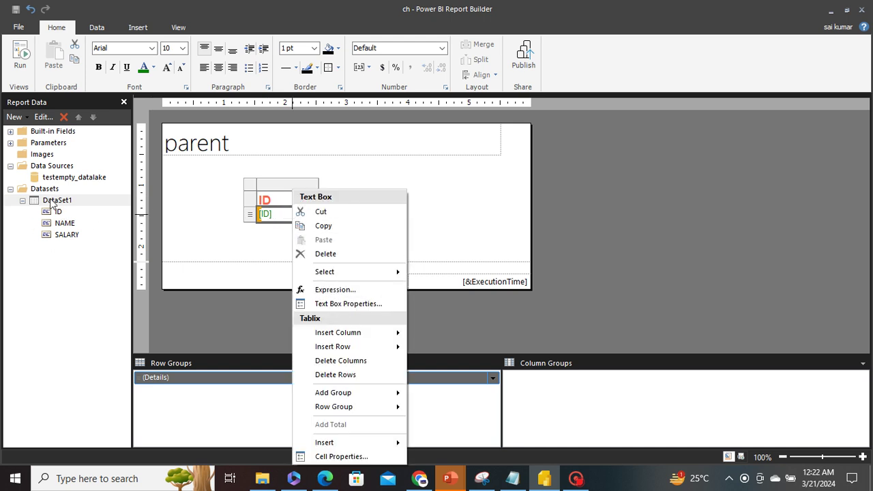
- Run the report with the ID parameter set to 2, and return to the design view
left_click(21, 56)
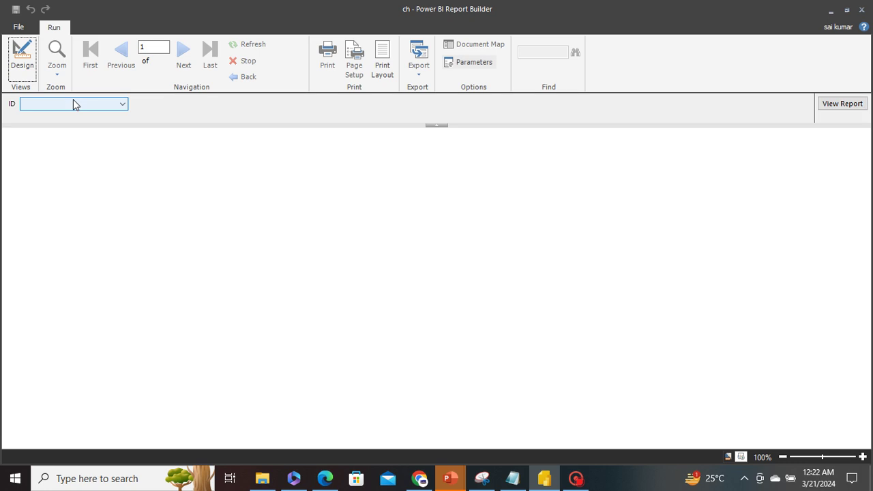
left_click(86, 106)
left_click(41, 140)
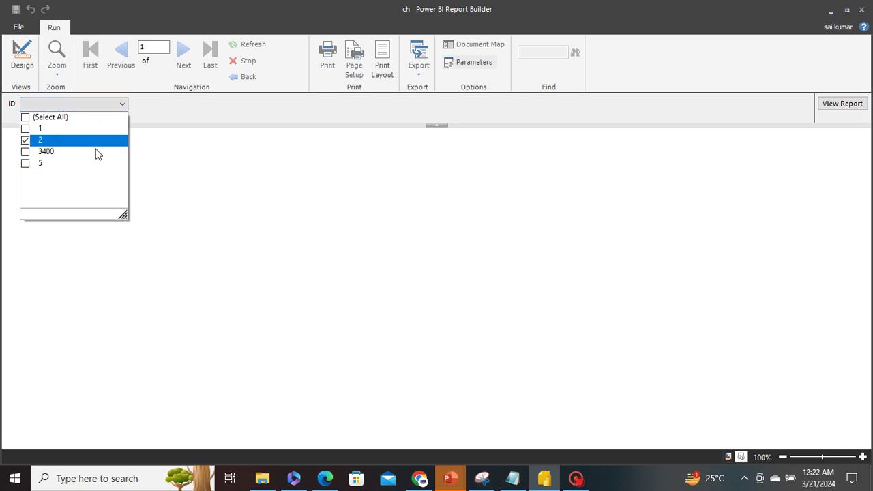
left_click(842, 103)
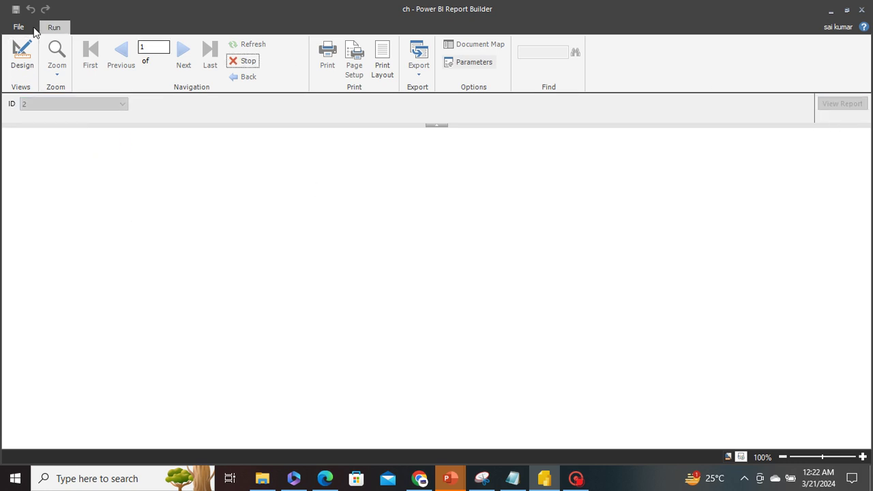
left_click(22, 60)
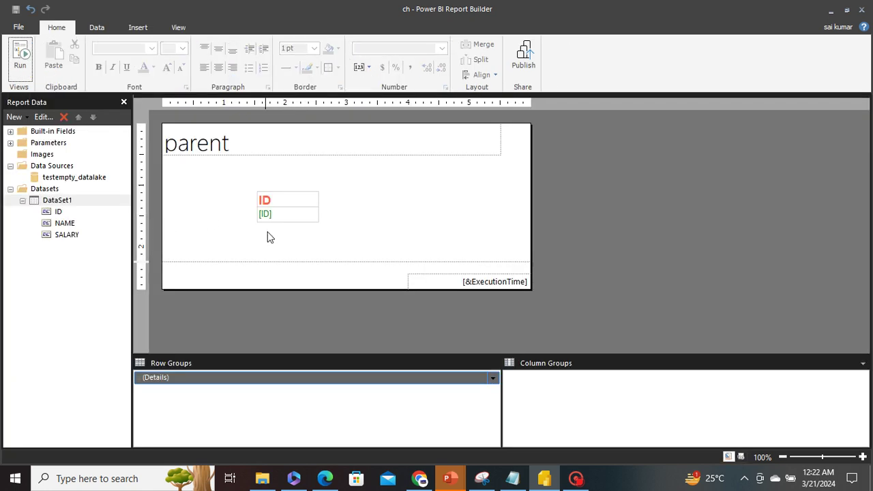
- Open the action settings for the text box of the [ID] data cell in the table
left_click(270, 223)
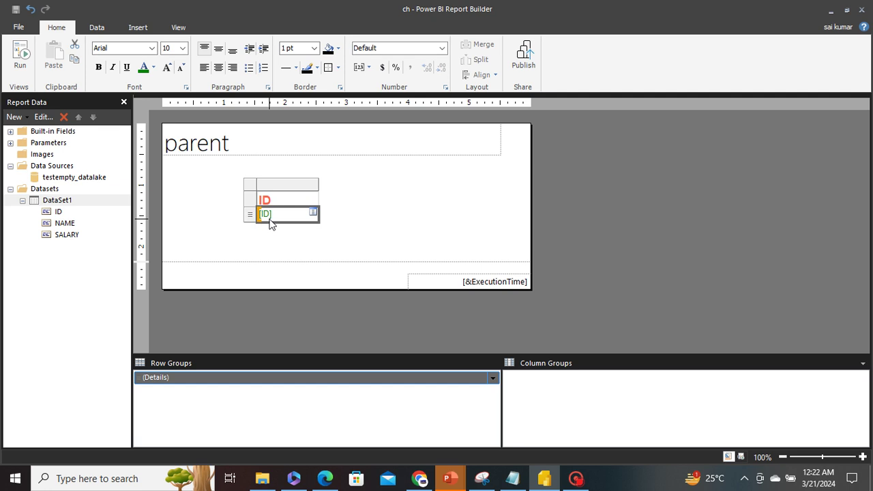
right_click(270, 224)
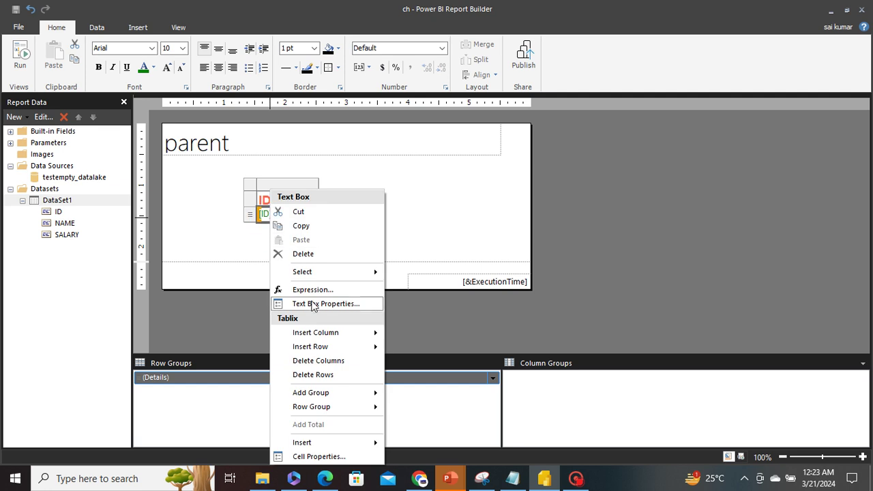
left_click(313, 304)
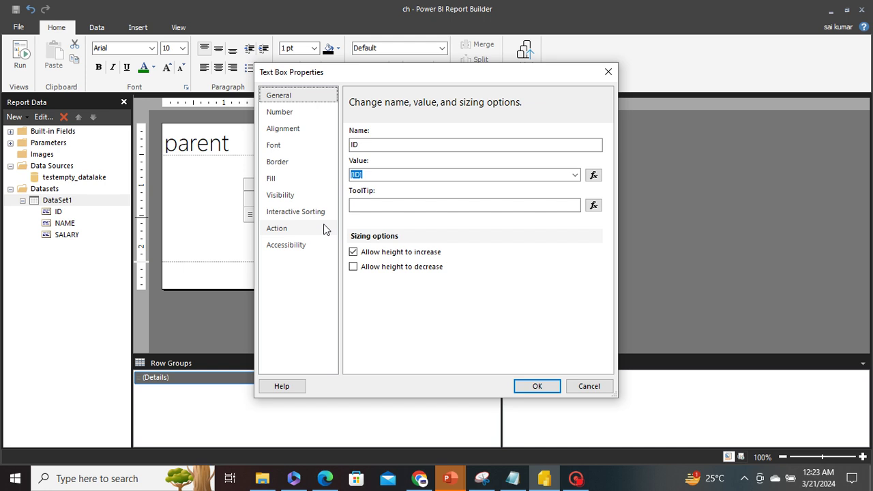
left_click(280, 228)
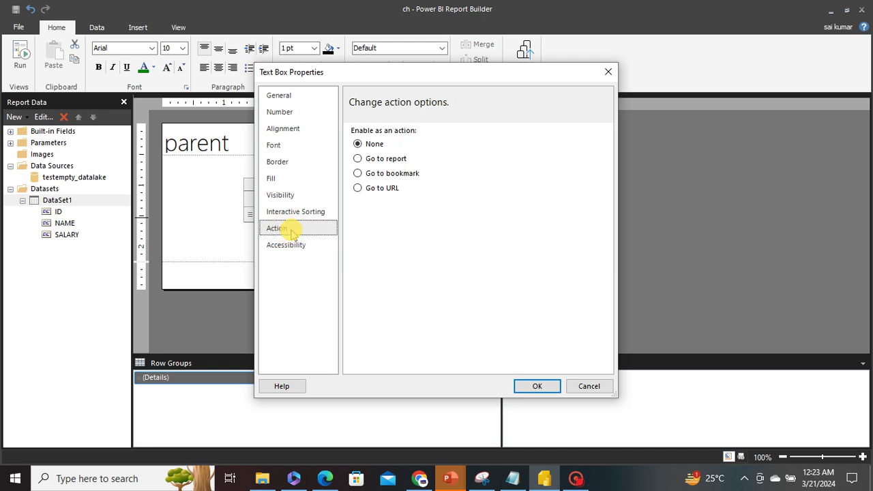
left_click(367, 175)
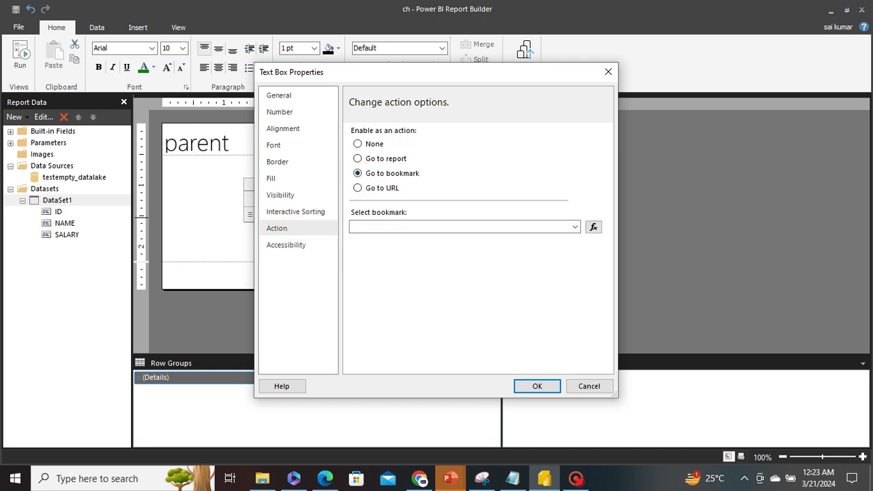
left_click(574, 227)
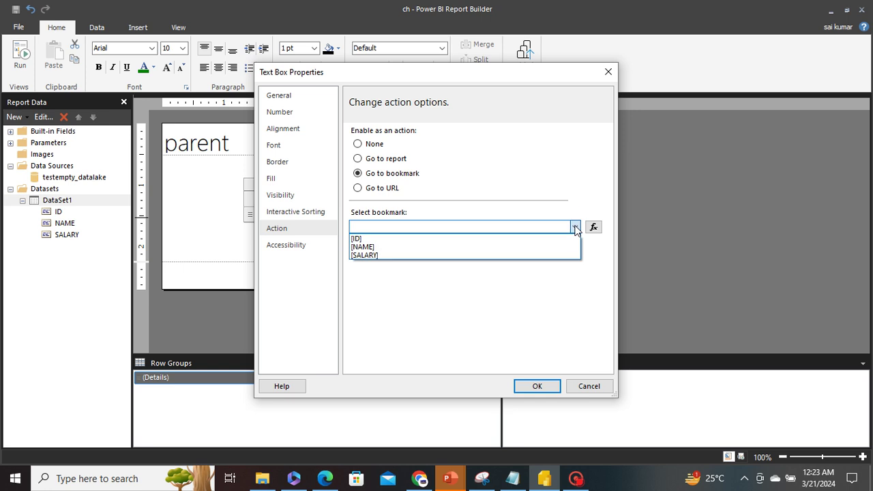
left_click(360, 238)
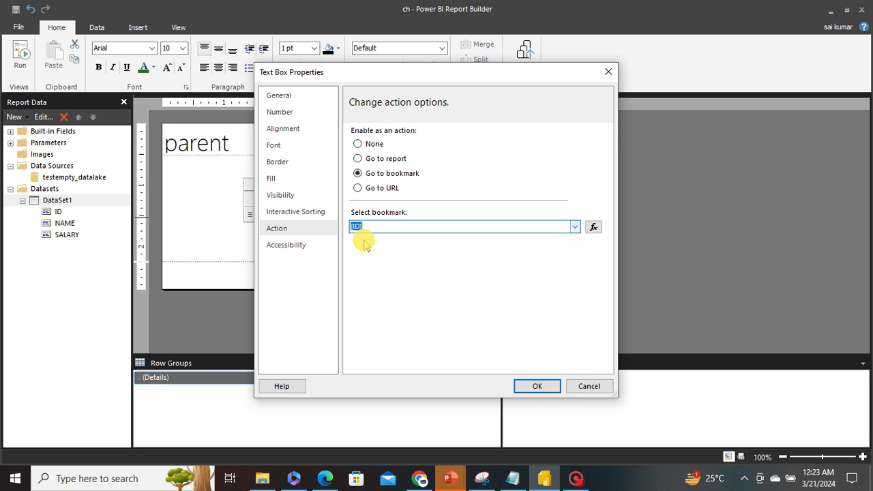
- Set the [ID] cell's action to go to the report ch, passing the parameter emps1ID with the value [ID]
left_click(384, 159)
left_click(542, 227)
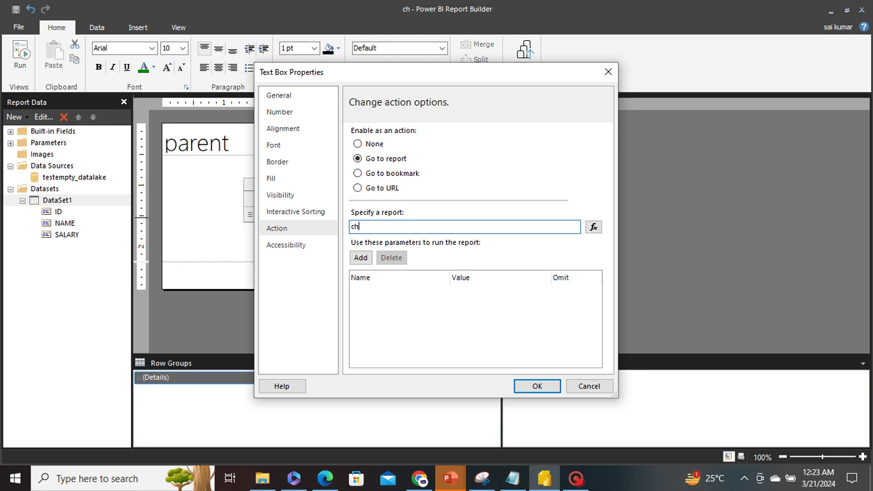
left_click(361, 257)
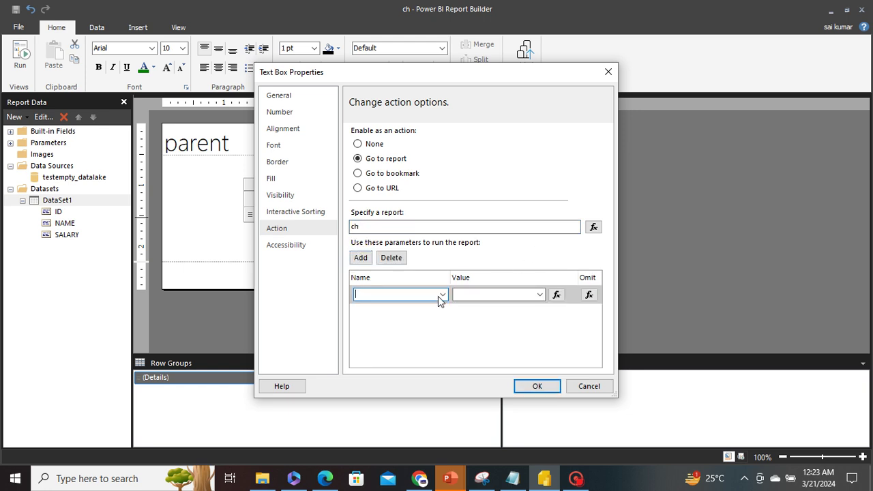
left_click(441, 298)
left_click(415, 307)
left_click(540, 295)
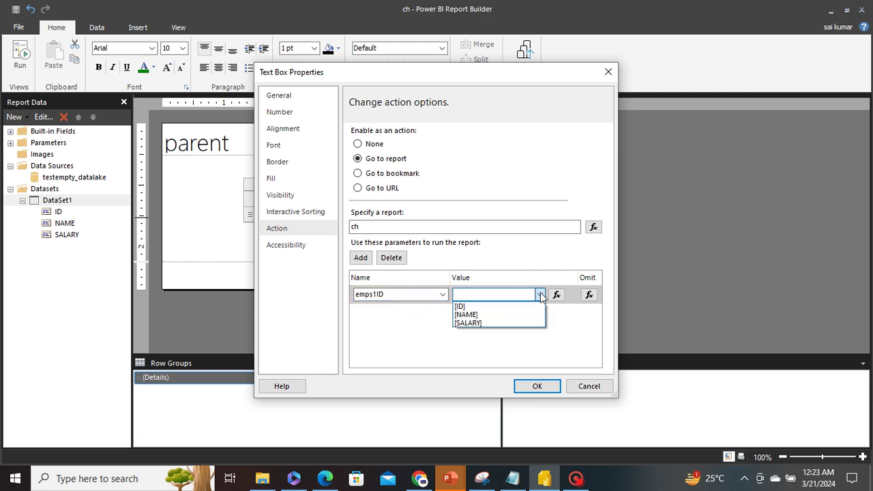
left_click(468, 307)
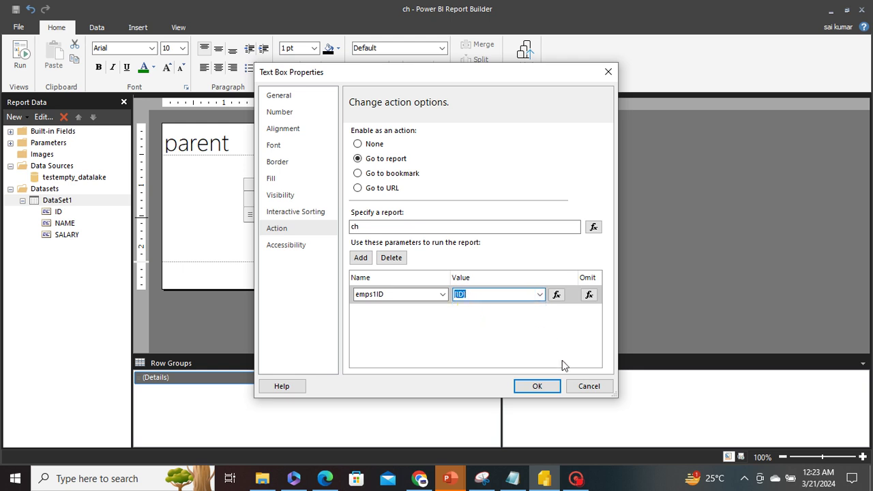
left_click(537, 386)
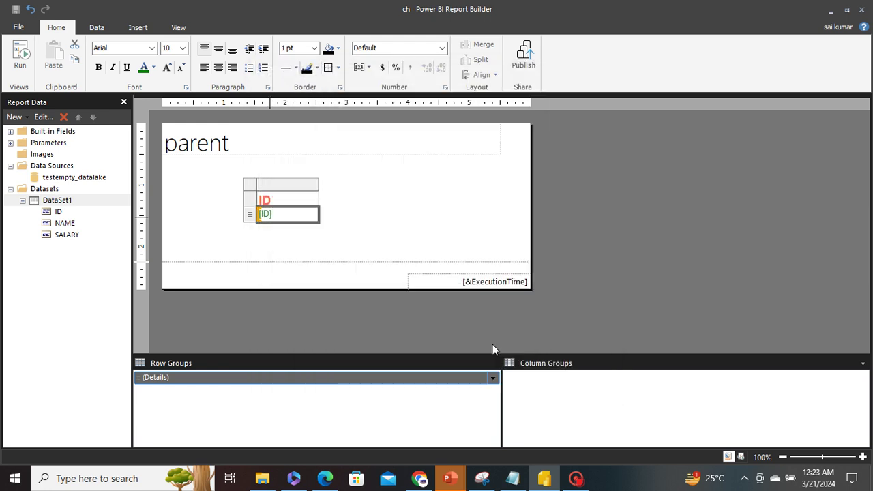
- Set the report body's fill color to Dark Olive Green
left_click(250, 244)
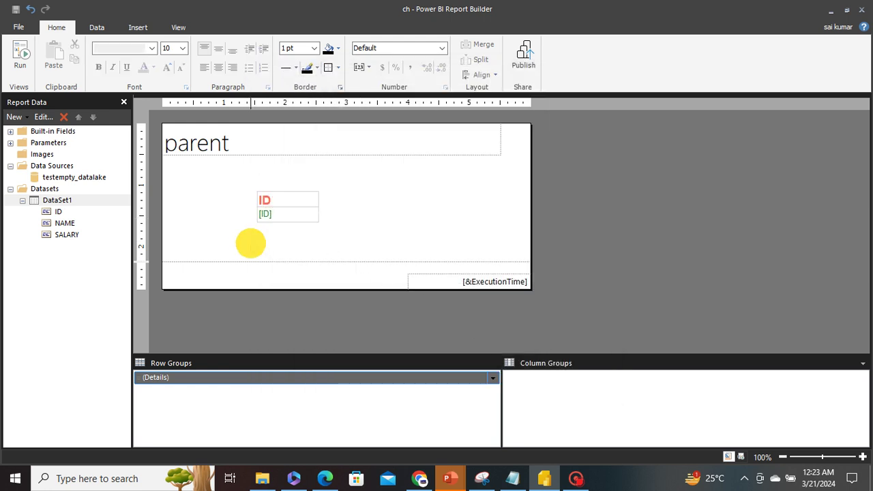
left_click(266, 202)
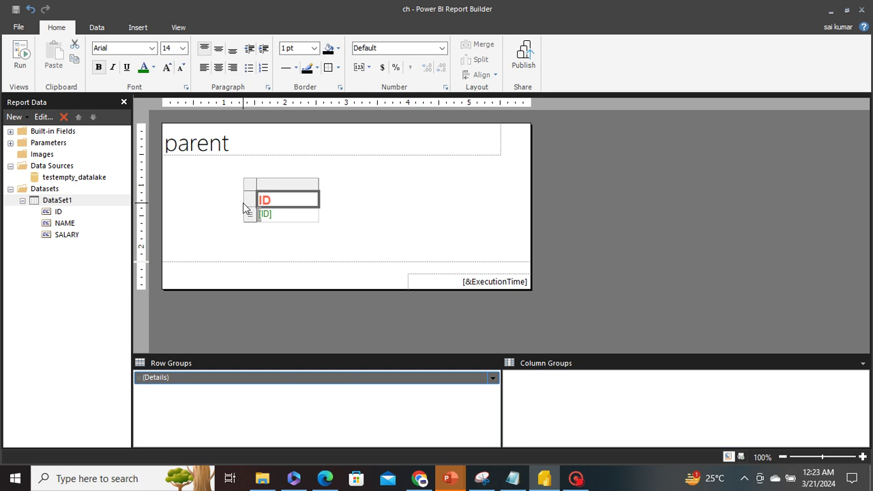
left_click(205, 179)
right_click(205, 180)
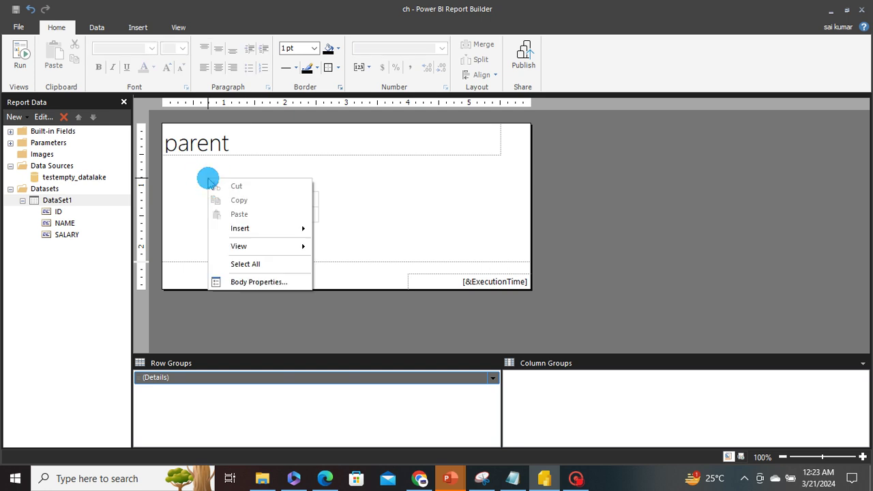
left_click(260, 283)
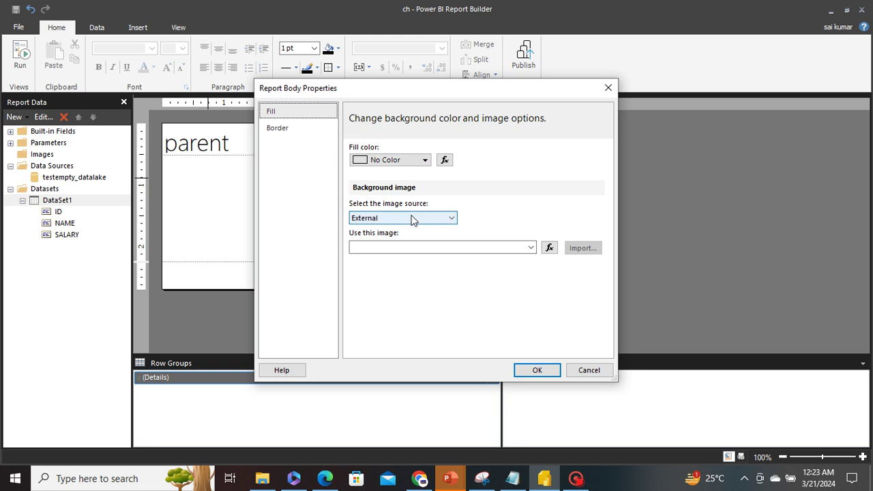
left_click(399, 160)
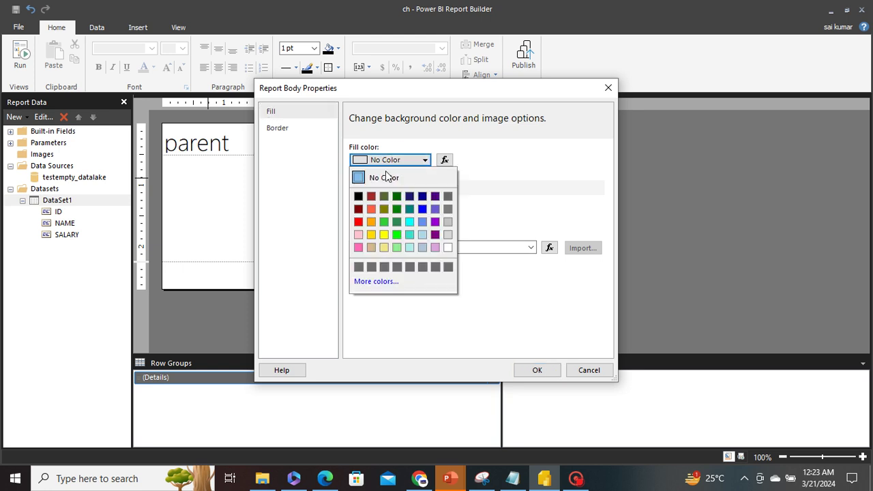
left_click(383, 196)
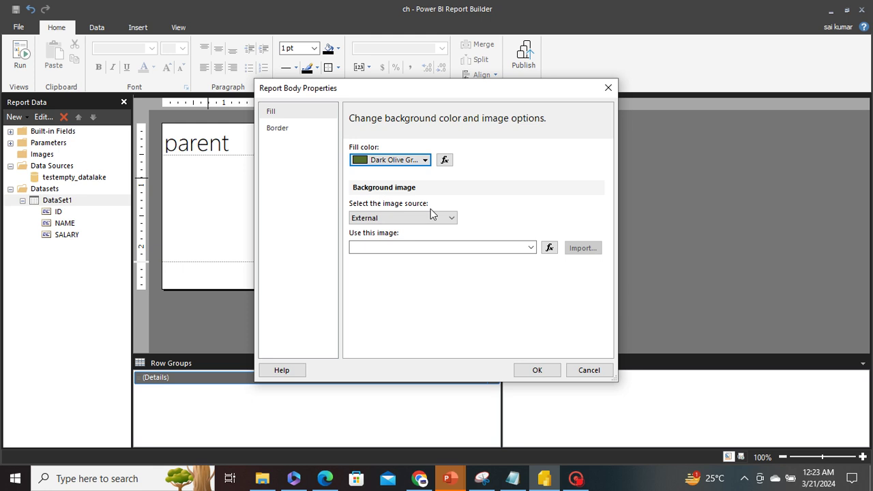
left_click(537, 370)
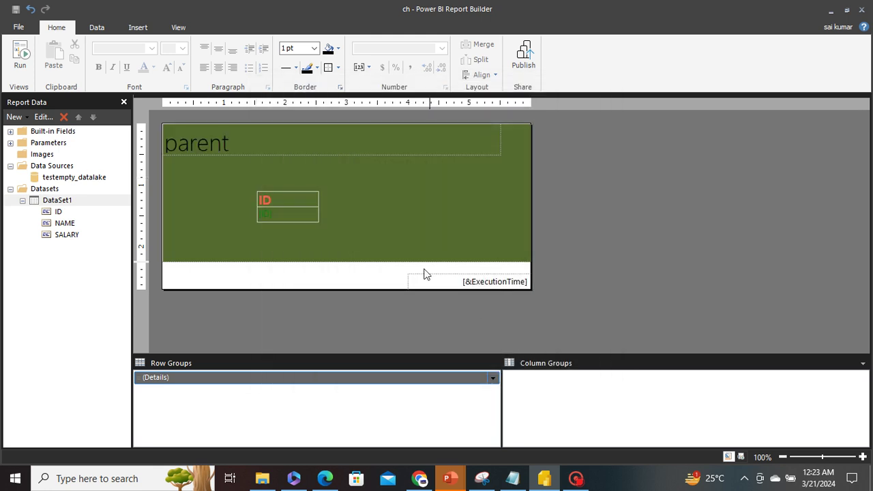
- Center the report title parent and make it bold
left_click(195, 132)
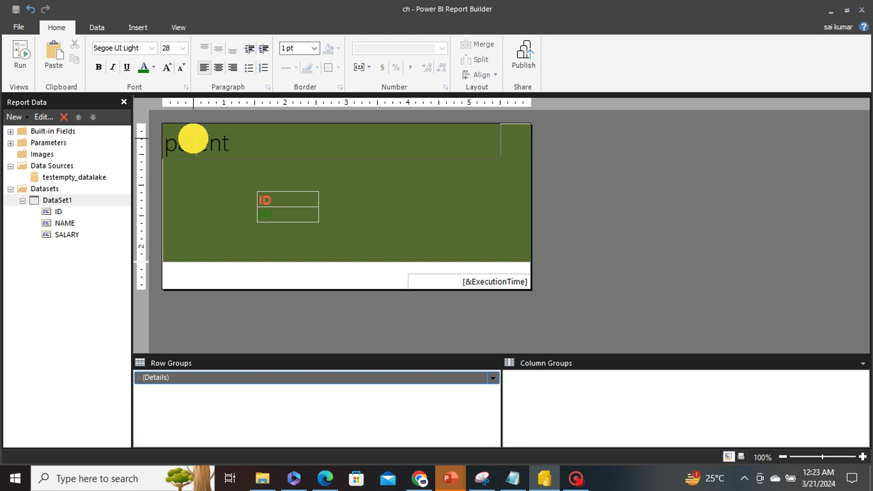
left_click_drag(236, 145, 166, 126)
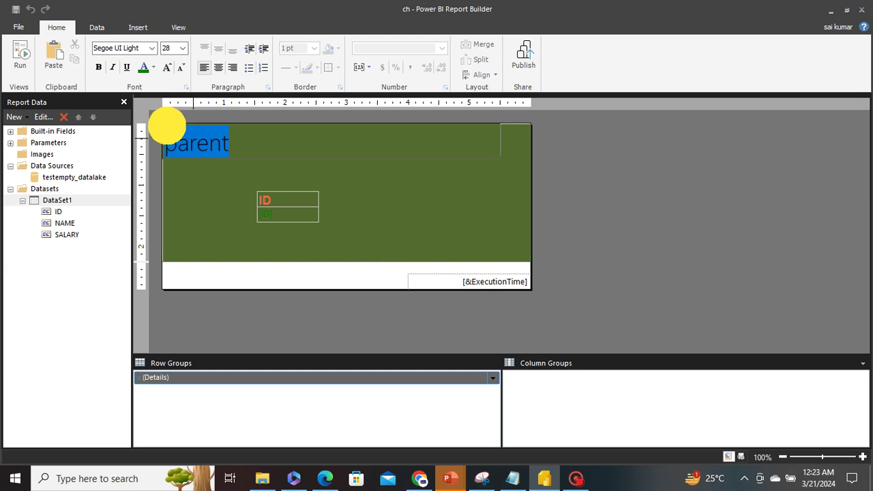
left_click(218, 67)
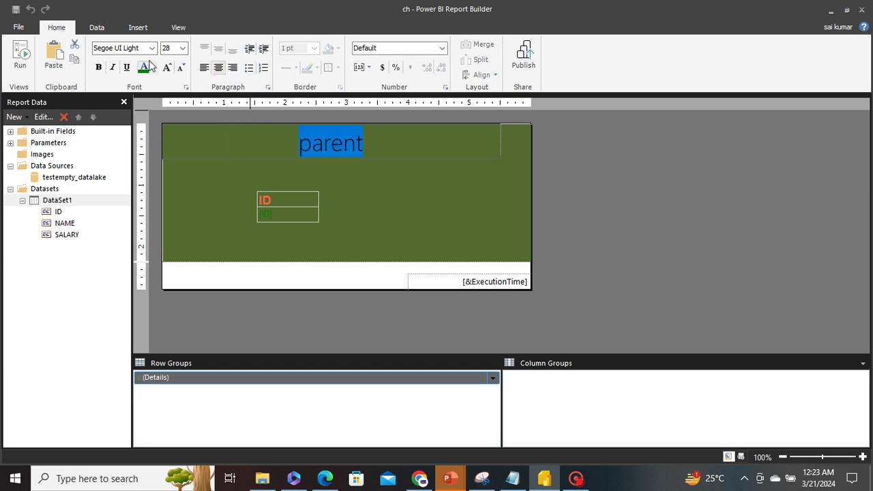
left_click(98, 67)
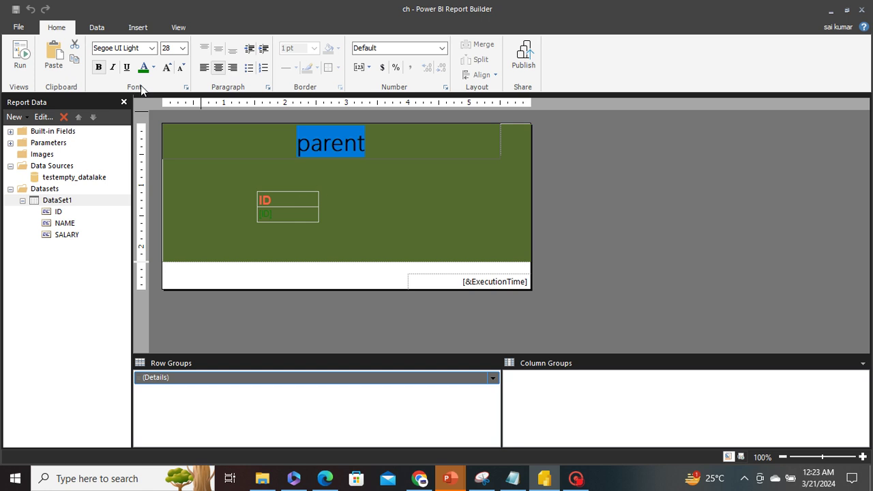
left_click(355, 194)
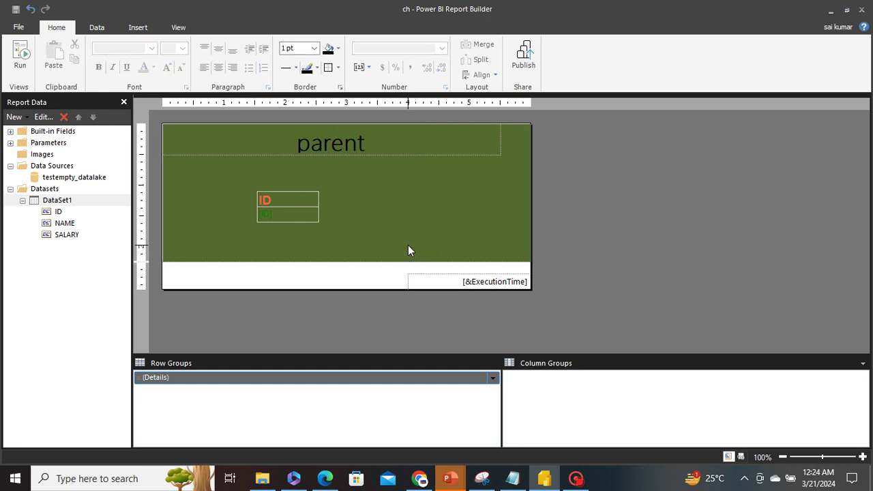
left_click(18, 28)
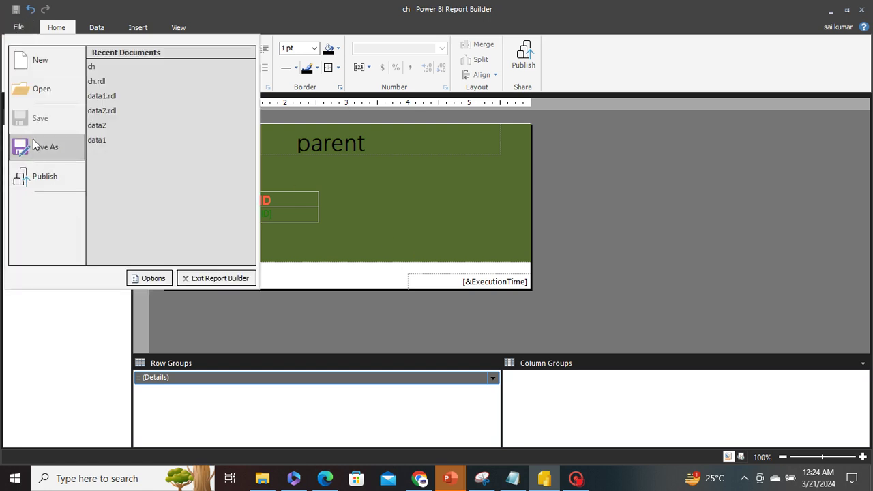
mouse_move(34, 145)
left_click(43, 149)
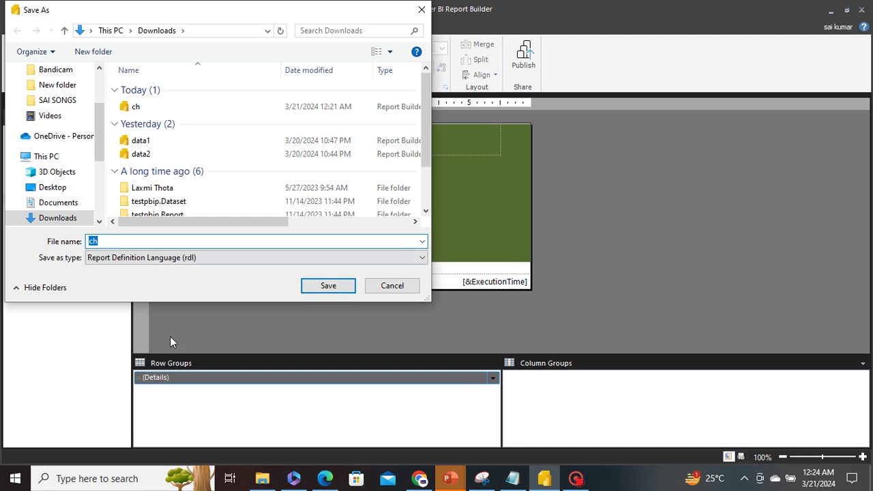
double_click(102, 239)
double_click(102, 238)
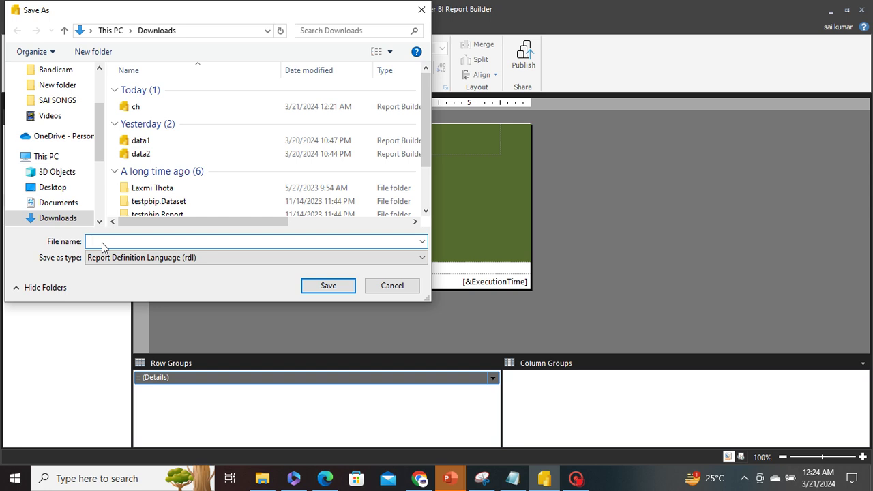
key("ctrl+e")
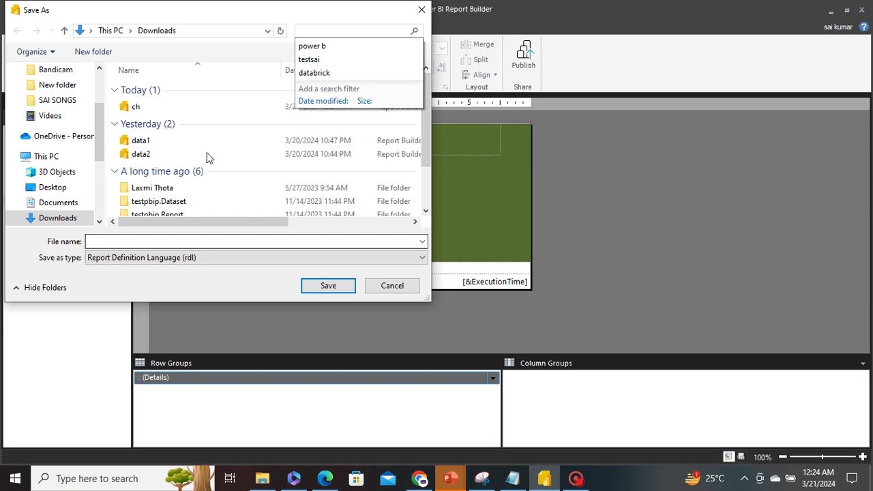
left_click(420, 10)
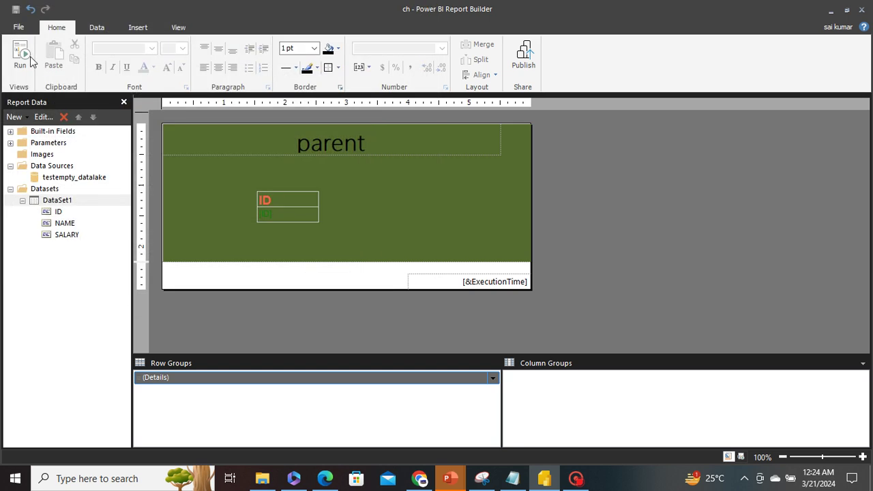
- Save the report as pa in the Downloads folder in Report Definition Language format
left_click(576, 478)
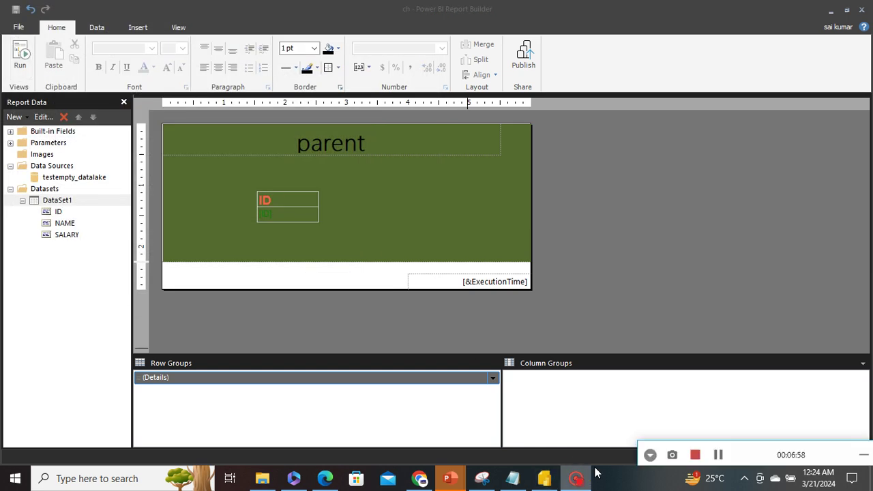
left_click(718, 455)
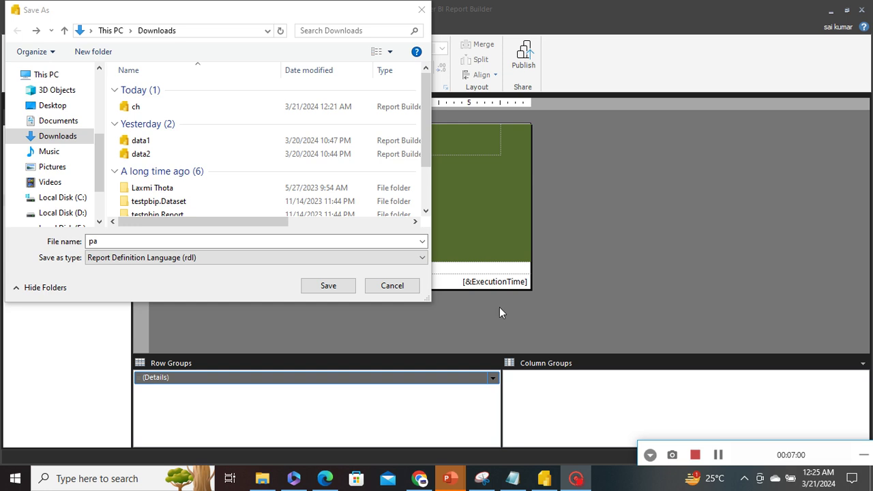
left_click(328, 286)
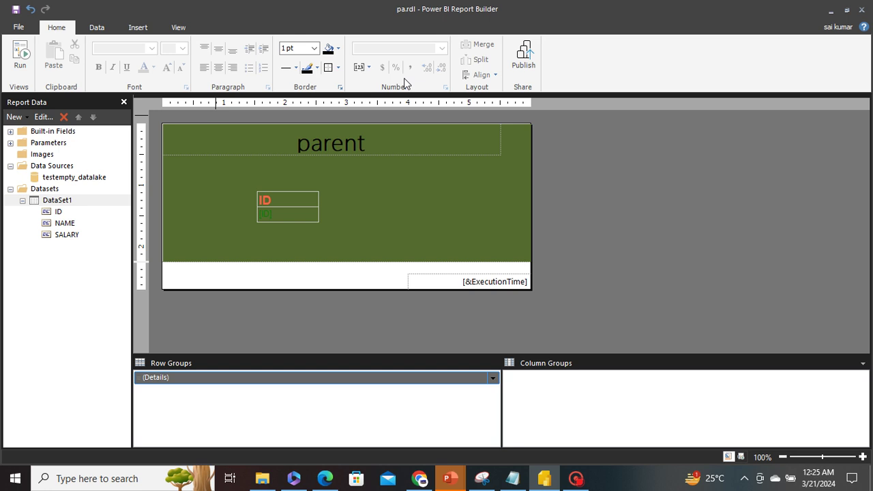
- Publish the report to the testempty workspace in the Power BI Service with the file name pa
left_click(522, 62)
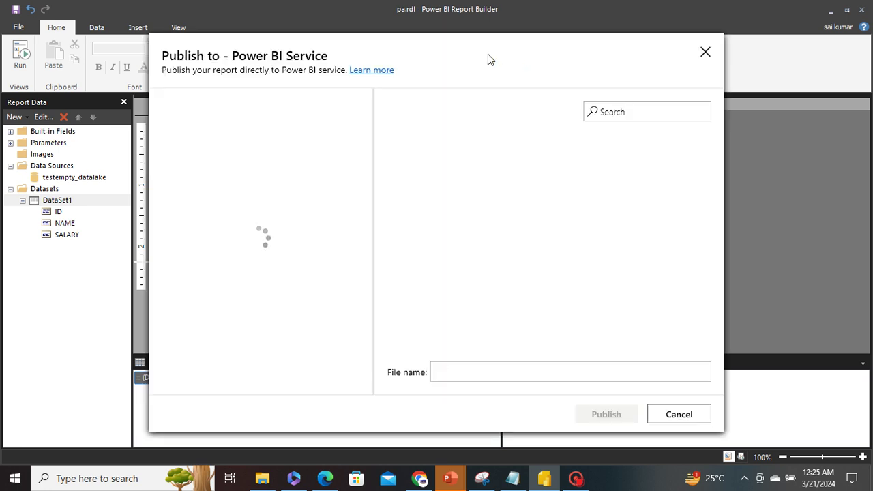
left_click(457, 372)
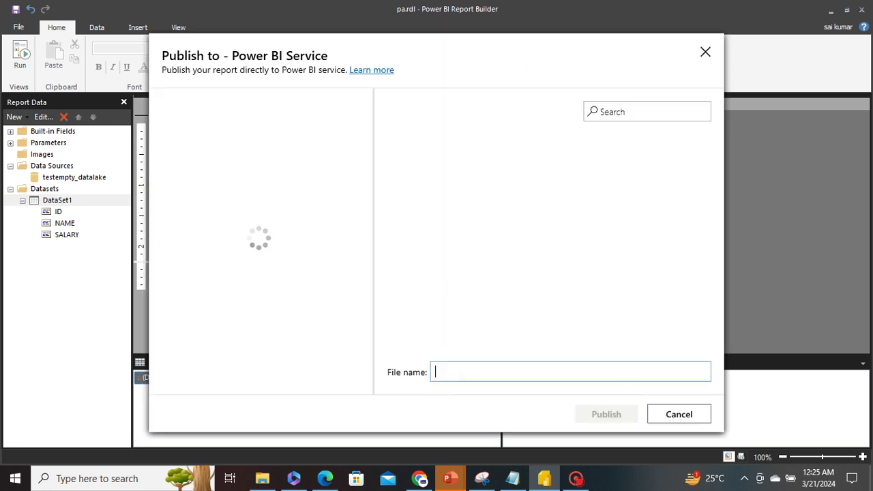
type("pa")
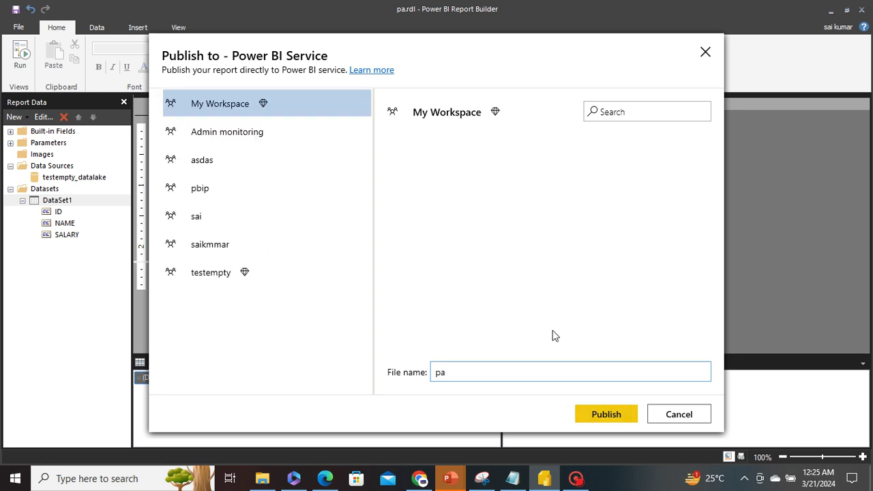
left_click(245, 274)
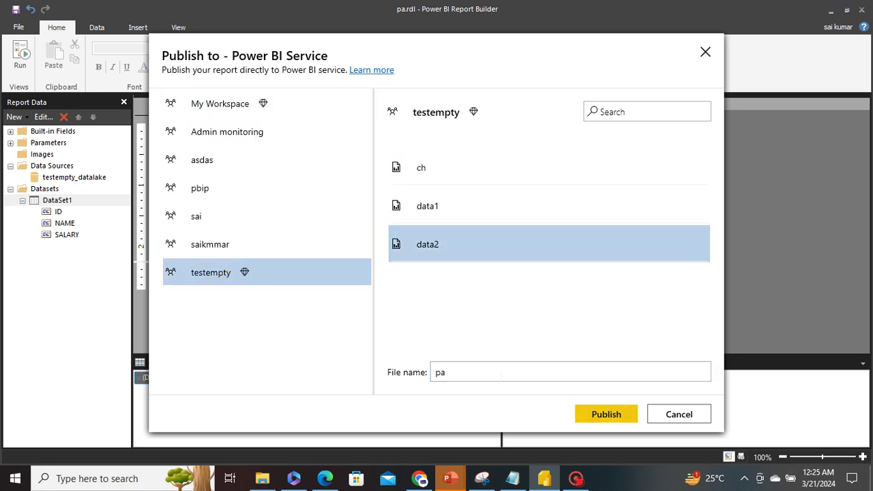
left_click(592, 416)
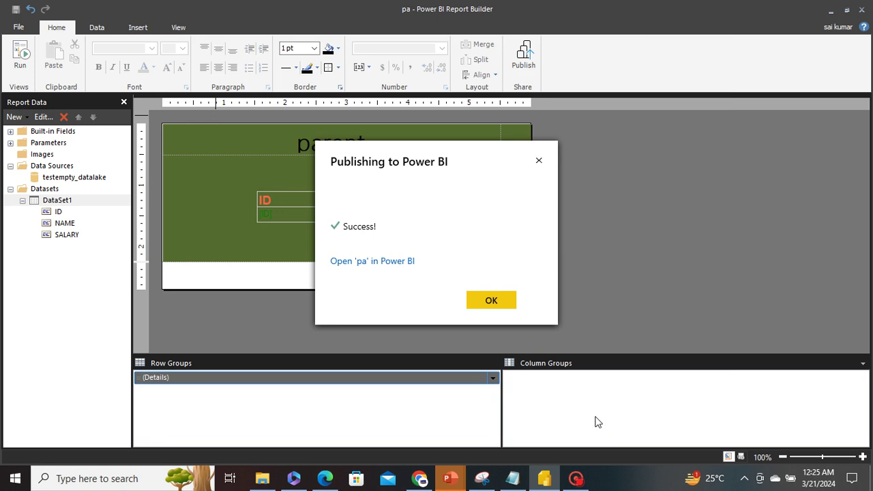
- Open the published pa report in Power BI, and open the ch report from the testempty workspace in another browser tab
left_click(361, 262)
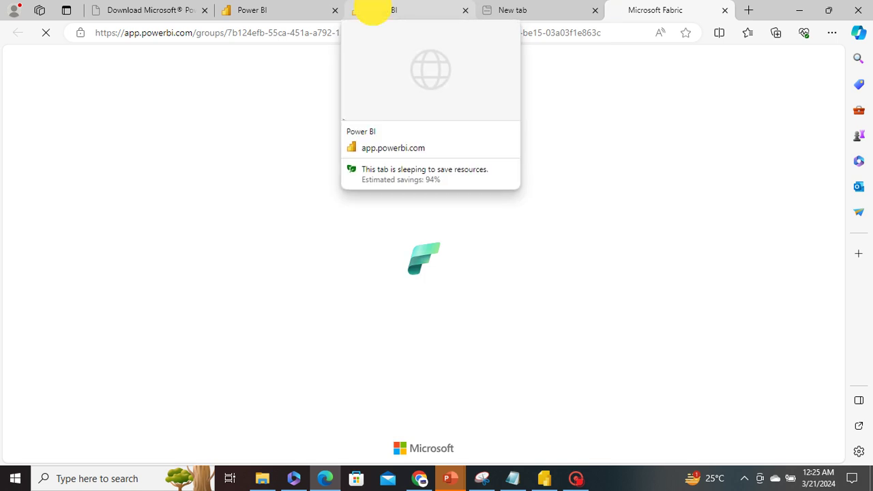
left_click(372, 10)
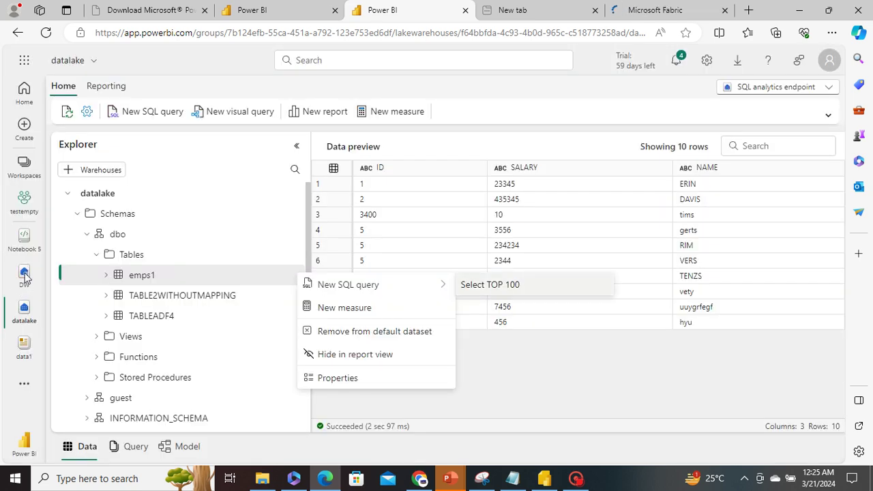
left_click(25, 244)
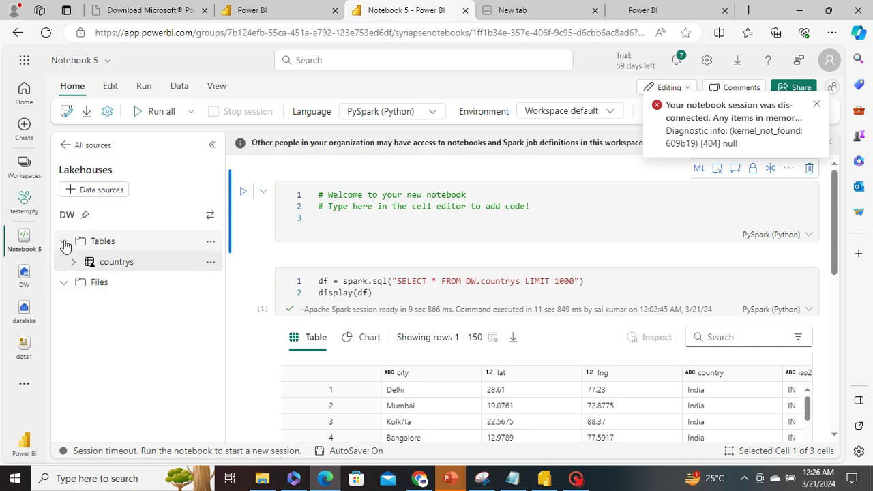
left_click(30, 212)
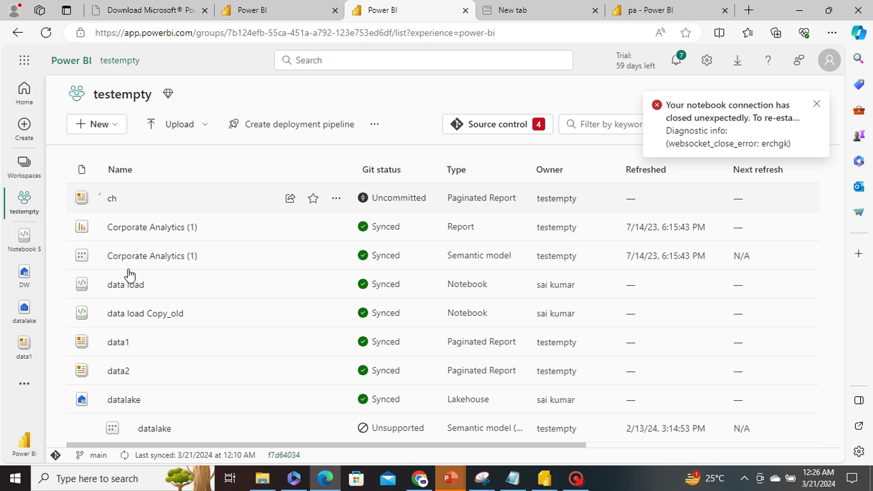
left_click(103, 198)
left_click(111, 199)
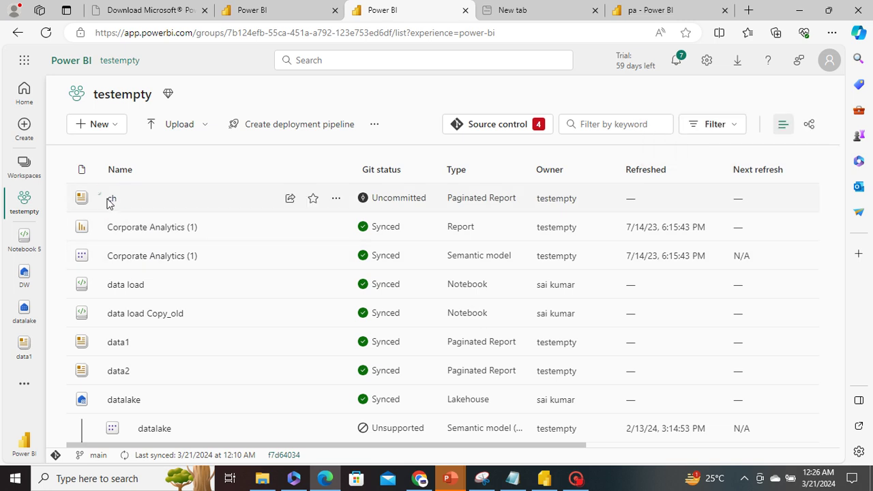
left_click(111, 199)
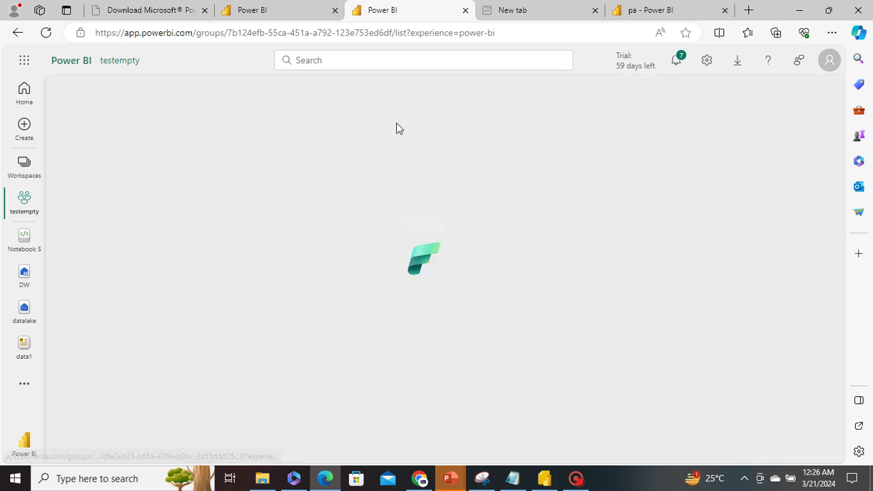
- Run the pa report for all ID values, test the link from an ID 5 row to the child report and return to the parent
left_click(619, 16)
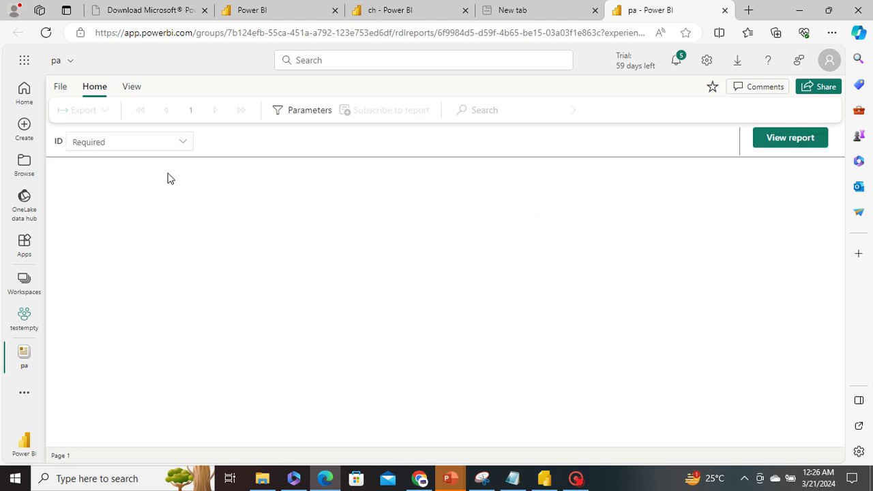
left_click(183, 142)
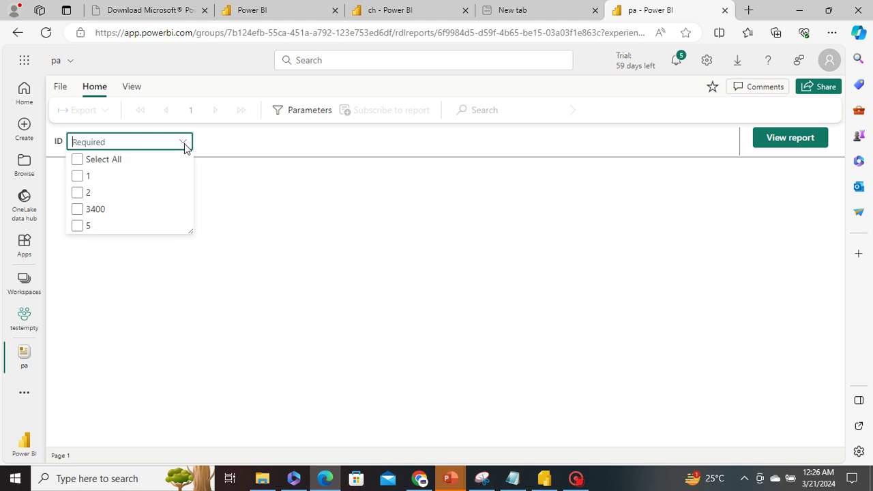
left_click(113, 161)
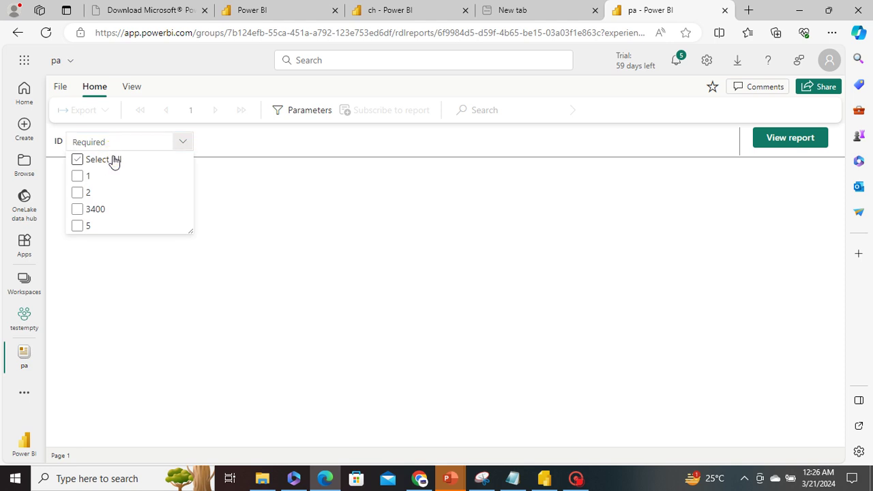
left_click(759, 136)
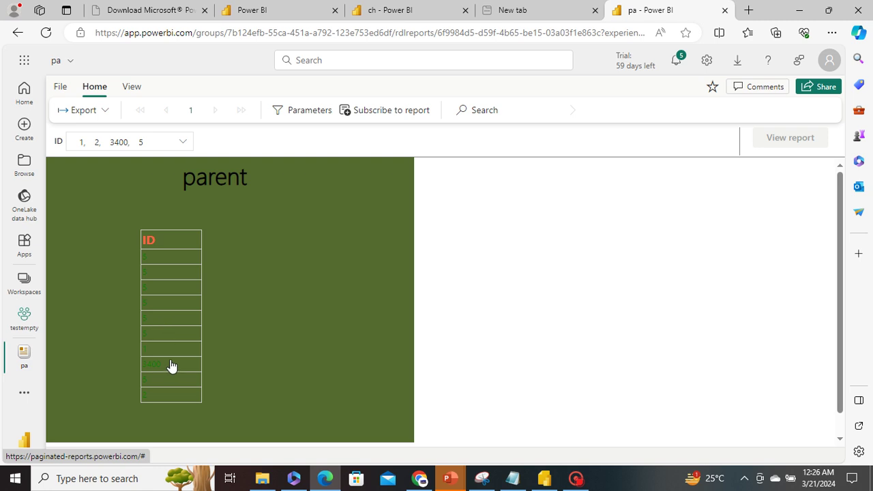
left_click(161, 326)
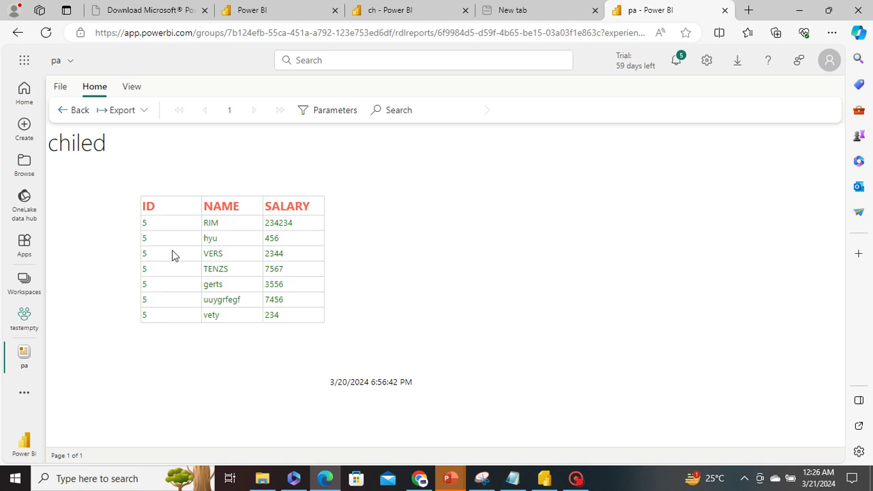
left_click(62, 112)
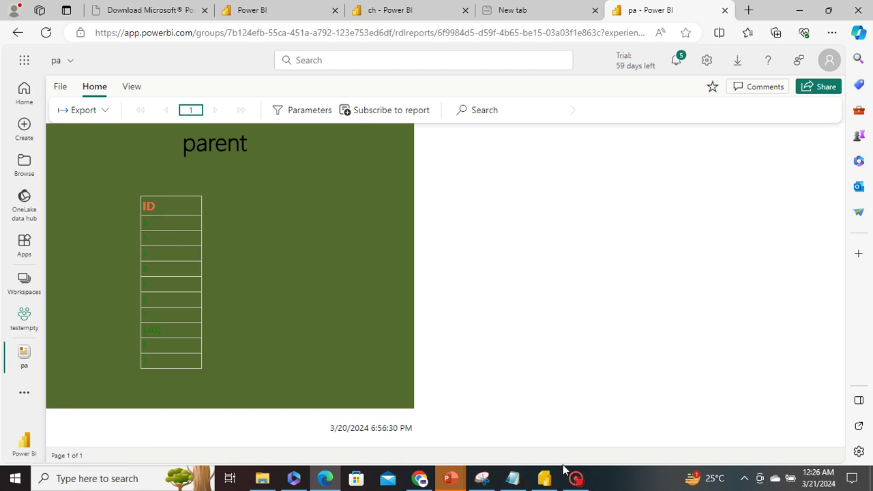
- Switch back to Power BI Report Builder, dismiss the publishing message and set the [ID] detail row's font color to yellow
mouse_move(549, 479)
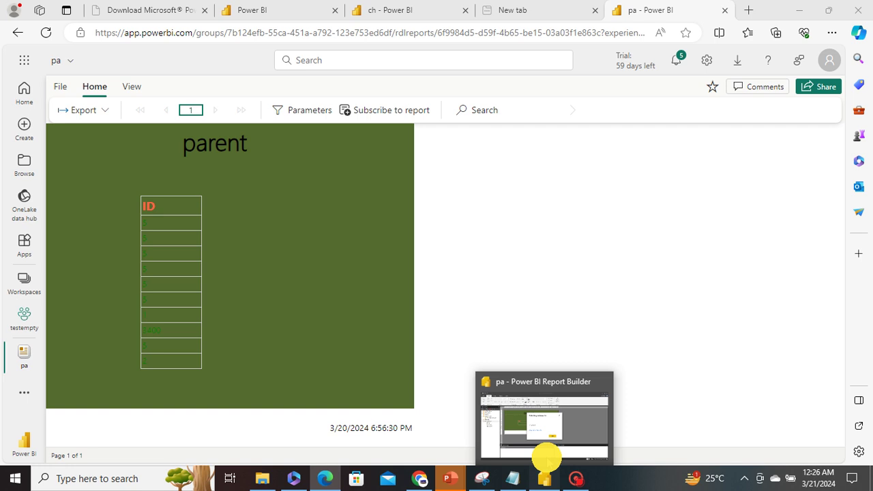
left_click(546, 443)
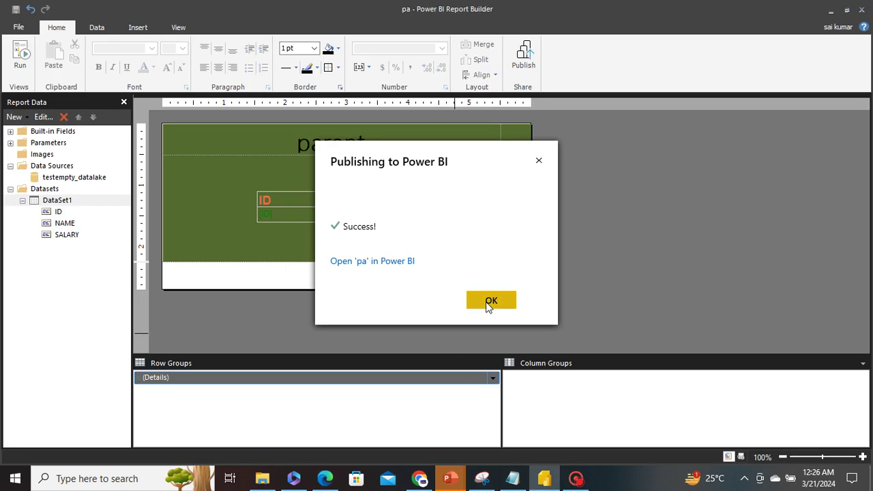
left_click(487, 306)
left_click(279, 217)
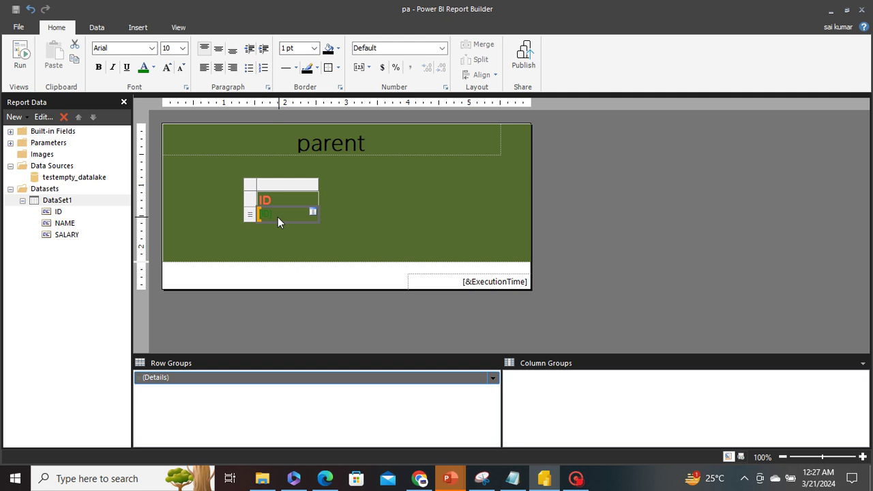
left_click(250, 214)
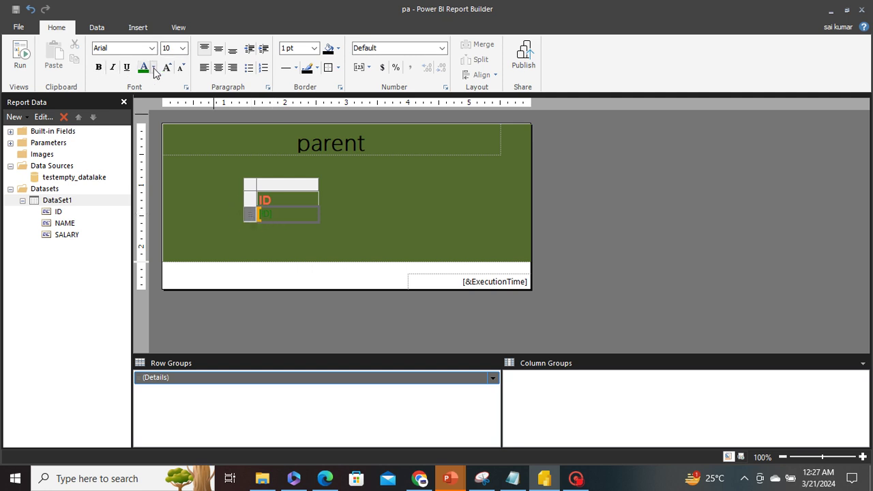
left_click(153, 68)
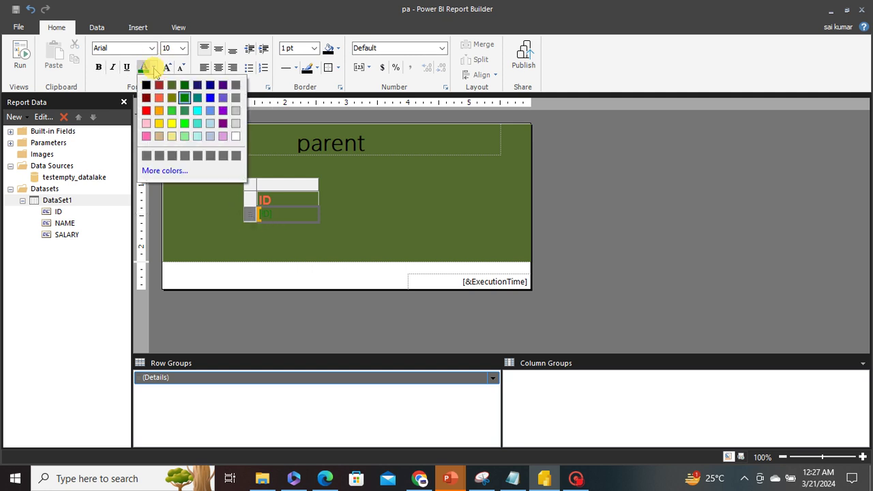
left_click(171, 124)
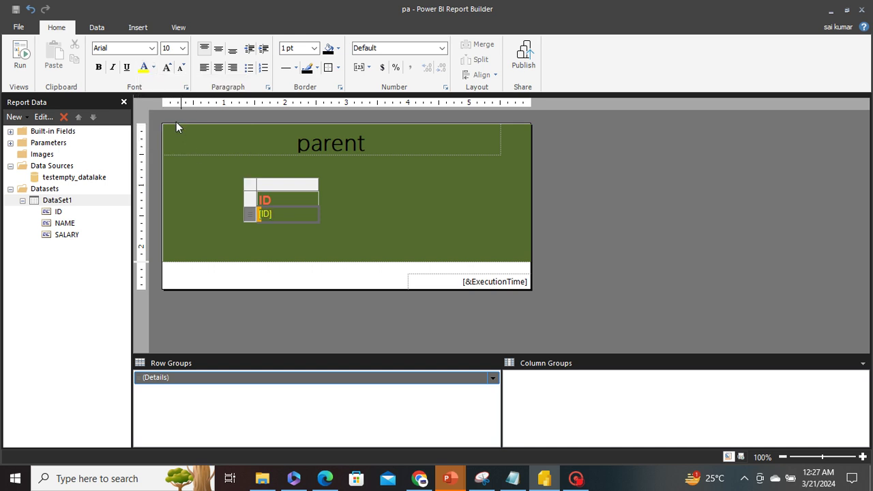
left_click(276, 242)
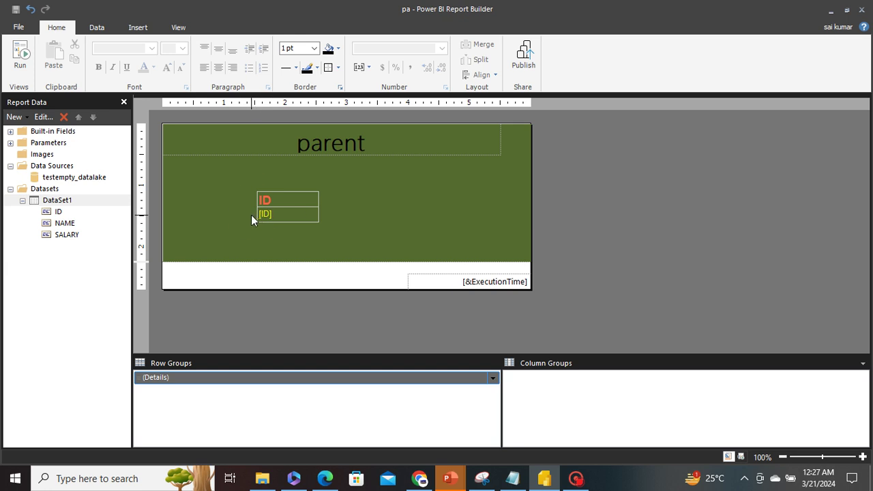
- Republish the report as pa to the testempty workspace, replacing the existing item
left_click(524, 54)
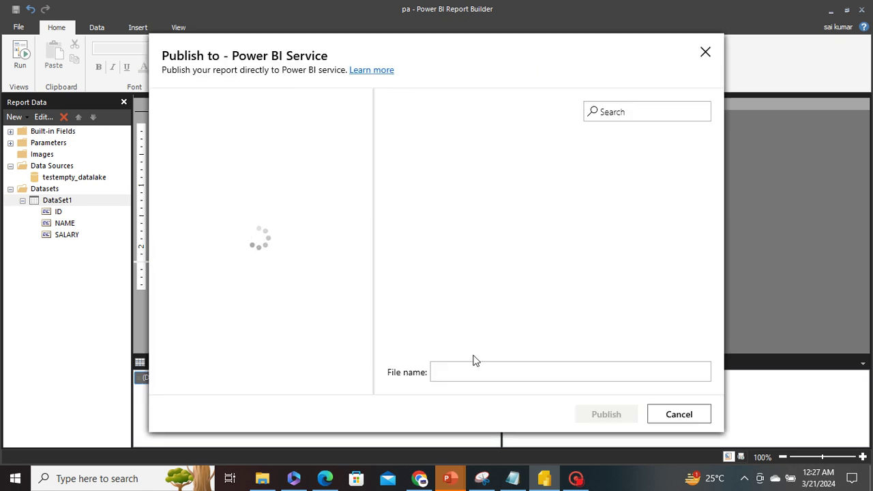
left_click(446, 373)
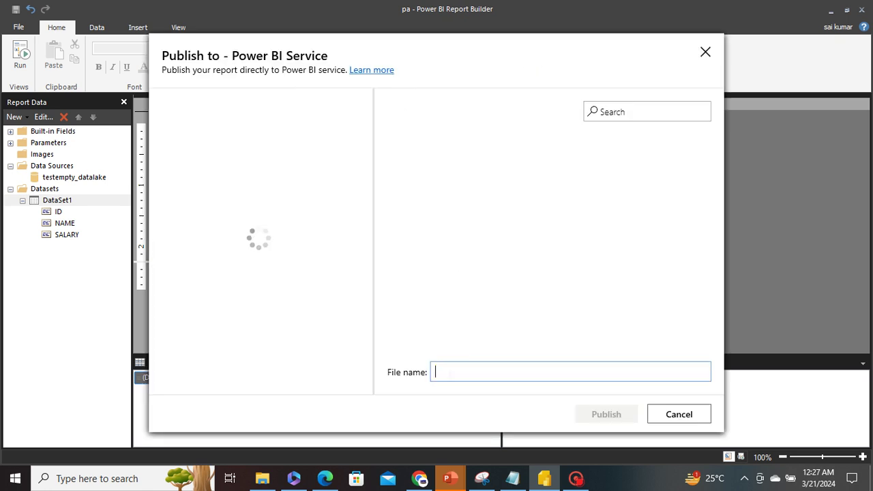
type("pa")
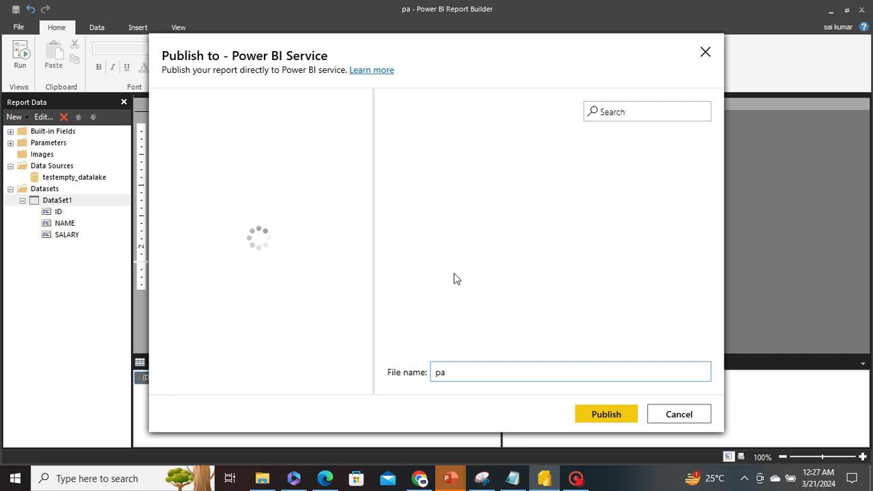
left_click(250, 277)
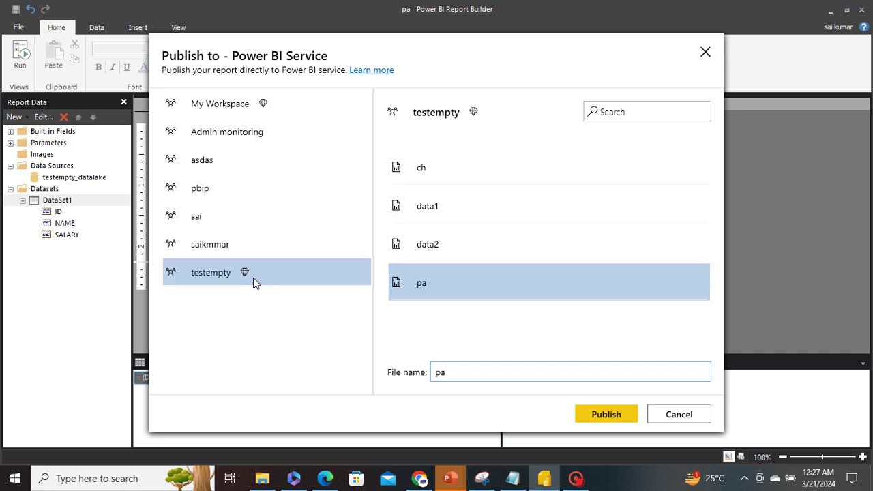
left_click(613, 414)
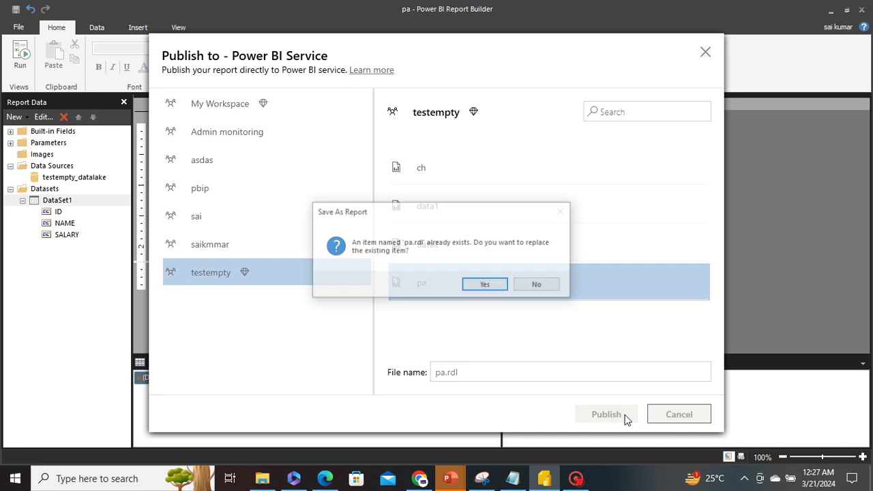
left_click(486, 285)
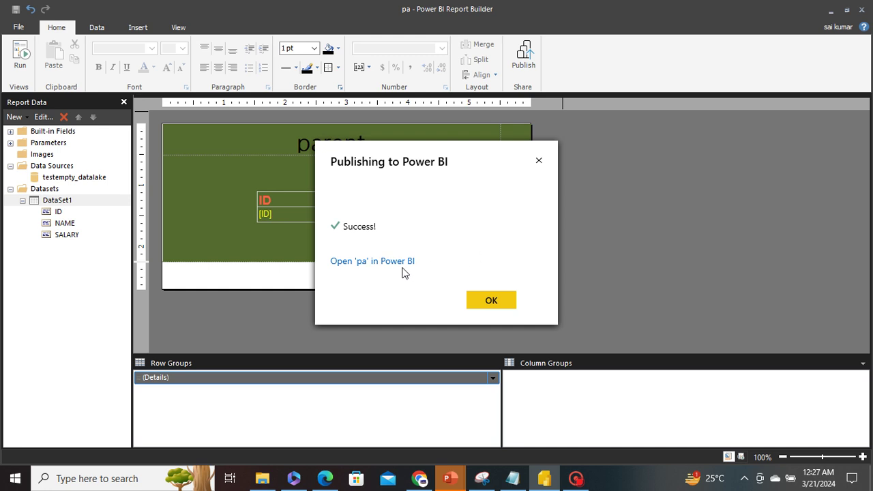
left_click(489, 300)
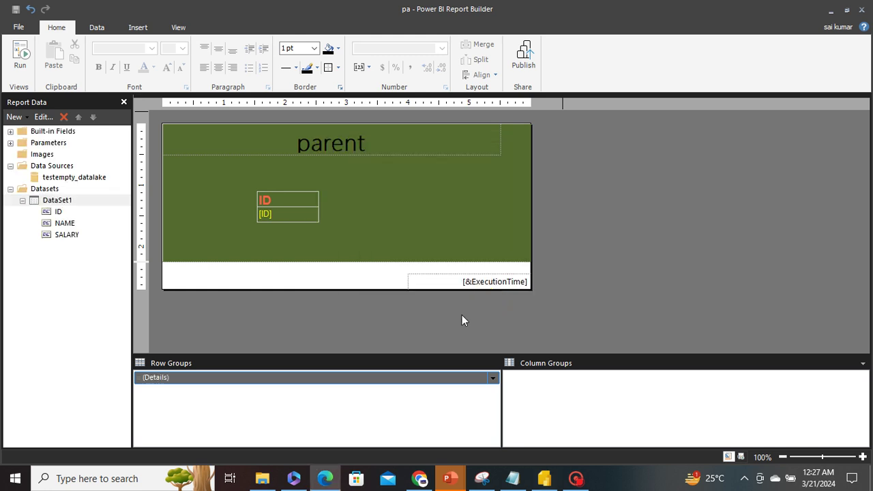
- Switch to Power BI in the browser, reload the pa report, and run the ch report for all ID values
left_click(321, 478)
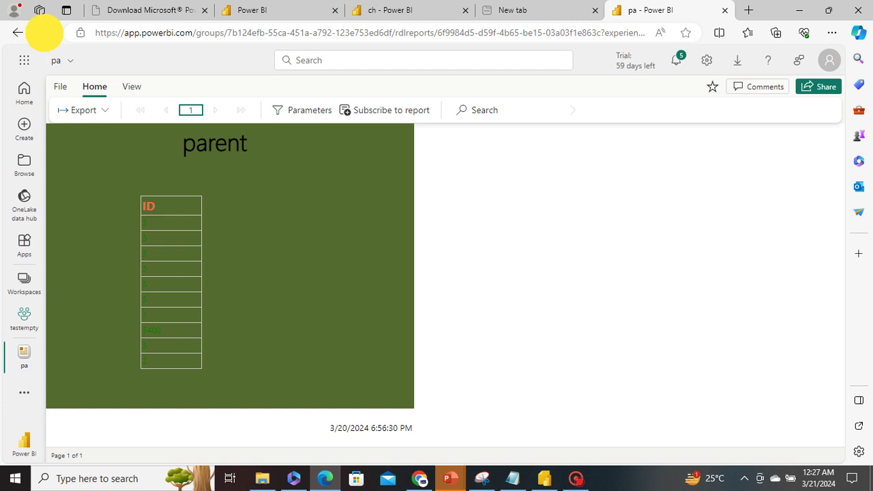
left_click(45, 32)
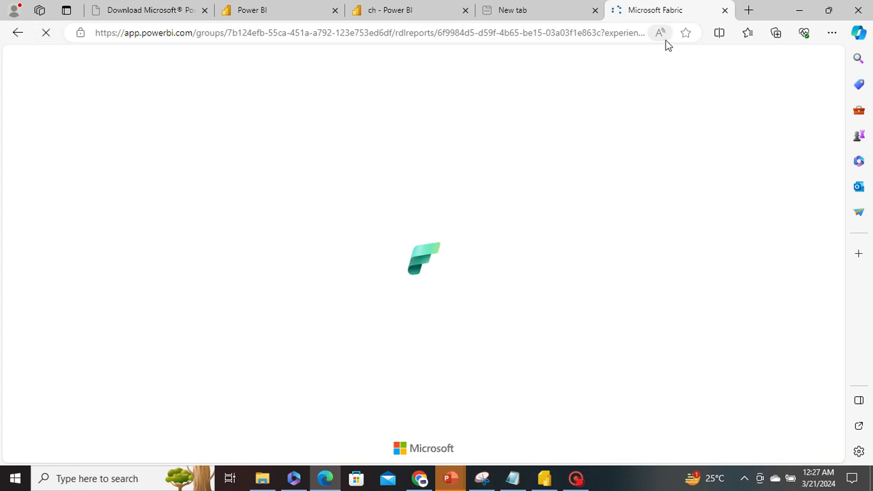
left_click(378, 15)
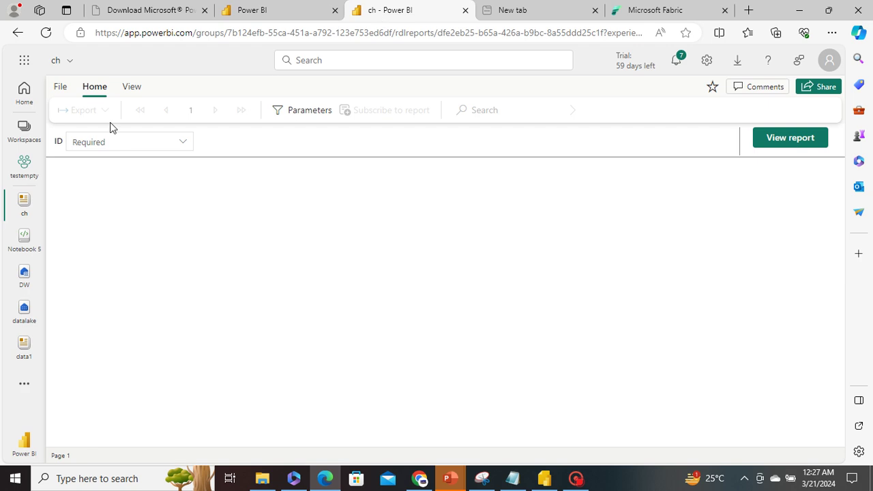
left_click(91, 141)
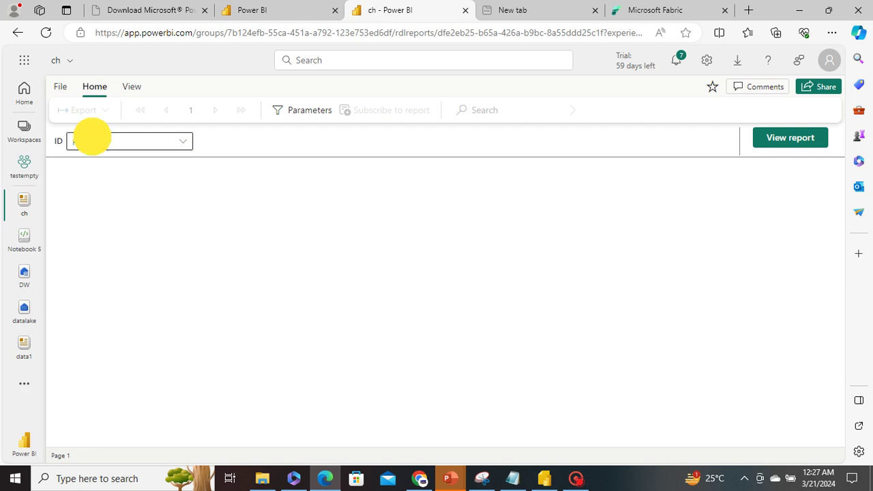
left_click(181, 143)
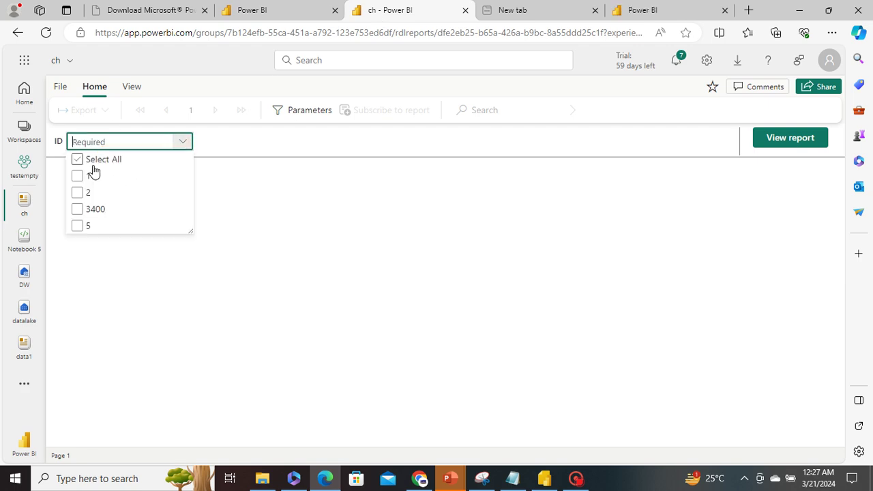
left_click(101, 159)
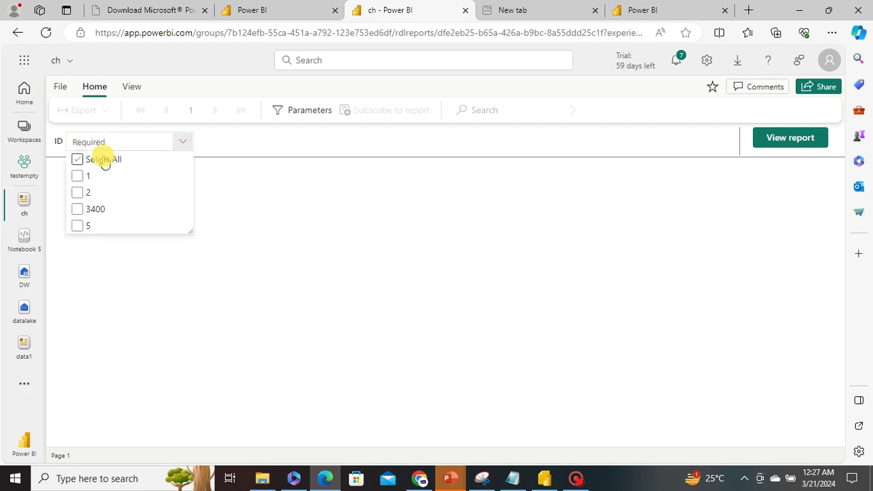
left_click(777, 141)
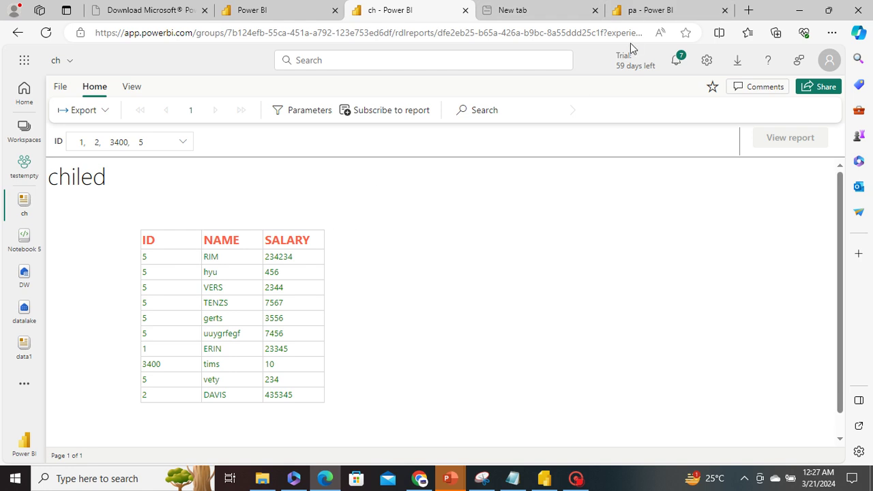
- Run the reloaded pa report for all ID values
left_click(647, 17)
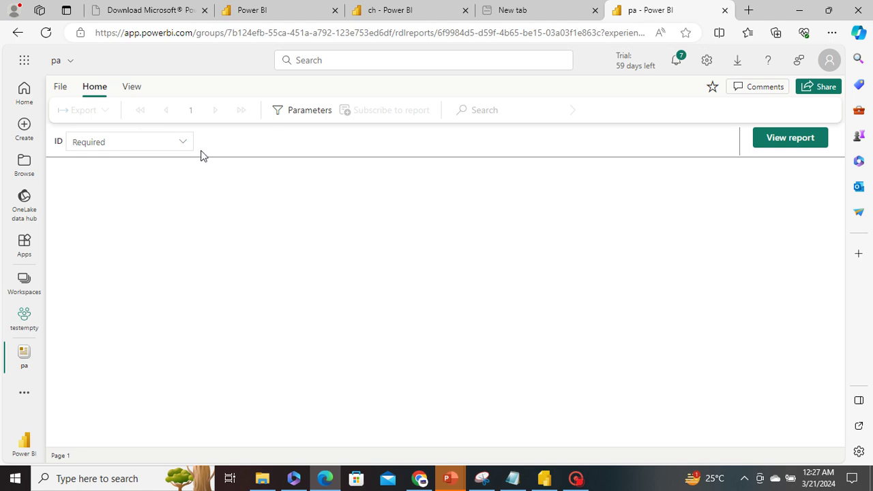
left_click(180, 142)
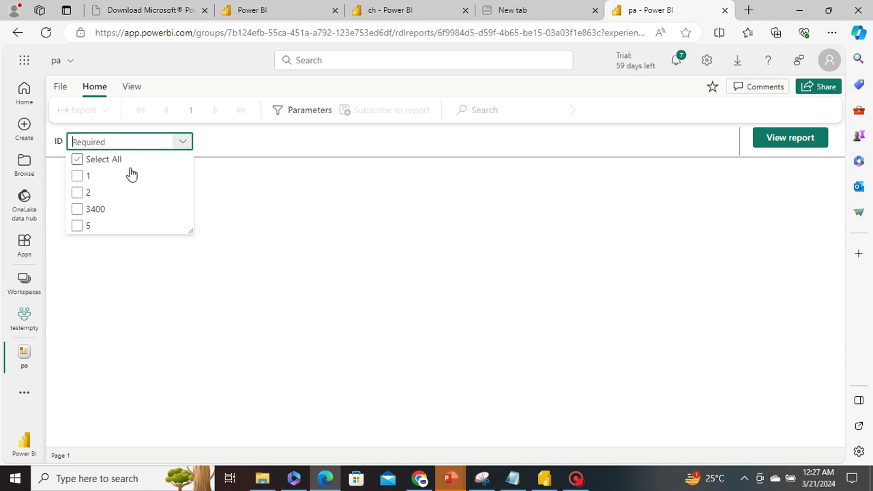
left_click(765, 135)
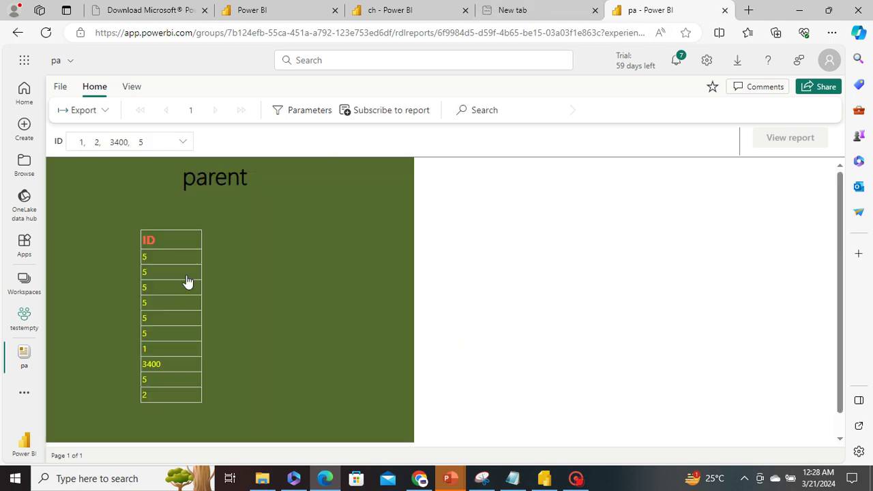
- Test the links from the ID 3400 and ID 2 rows to the child report, returning to the parent after each
left_click(155, 362)
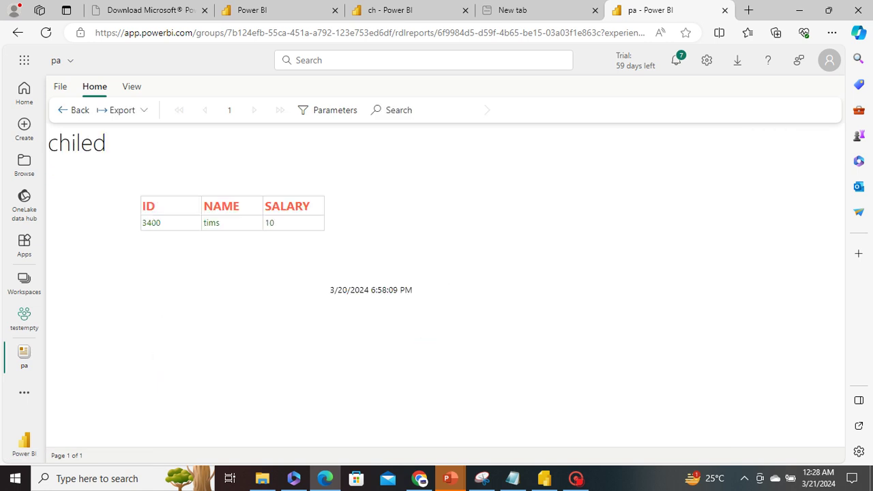
left_click_drag(300, 226, 130, 141)
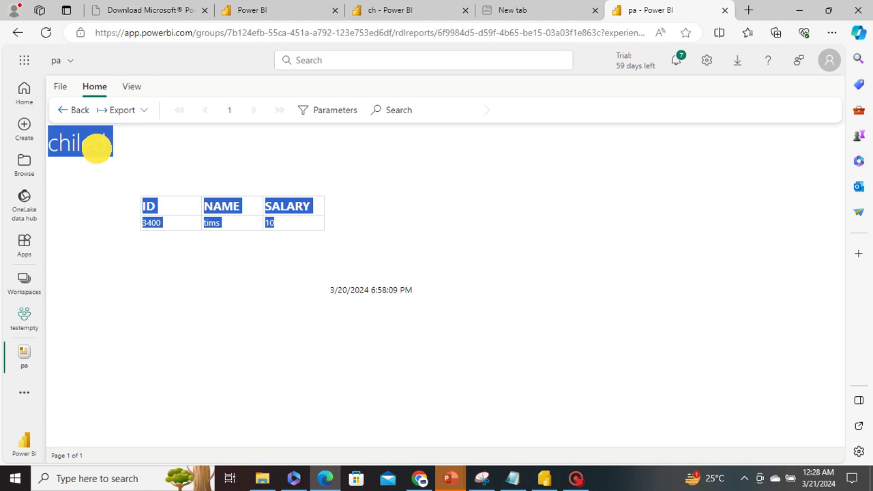
left_click(59, 113)
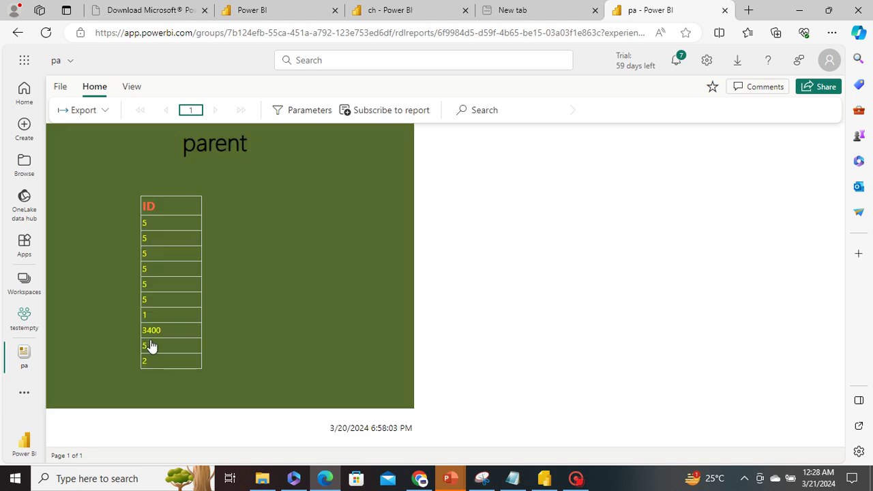
left_click(150, 364)
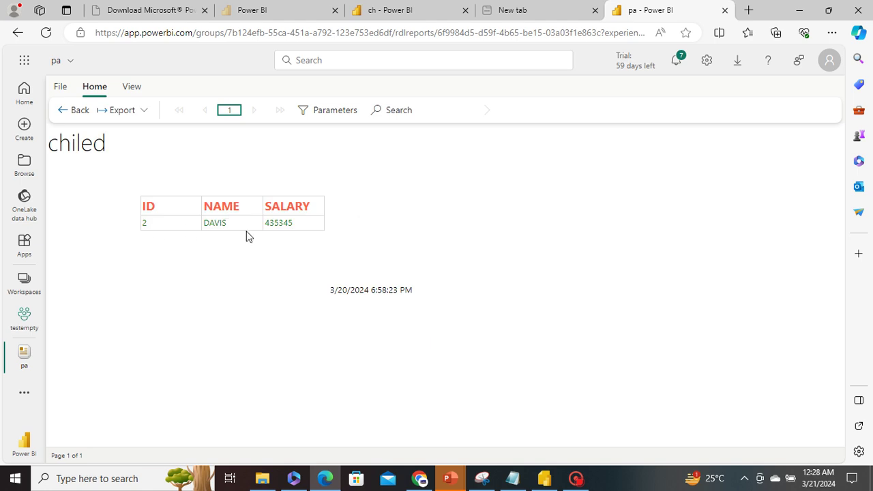
left_click_drag(311, 236, 152, 204)
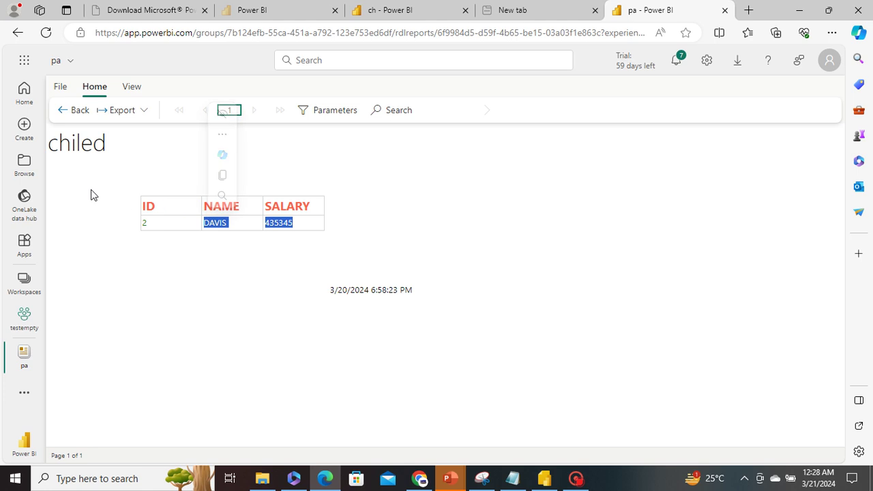
left_click(72, 110)
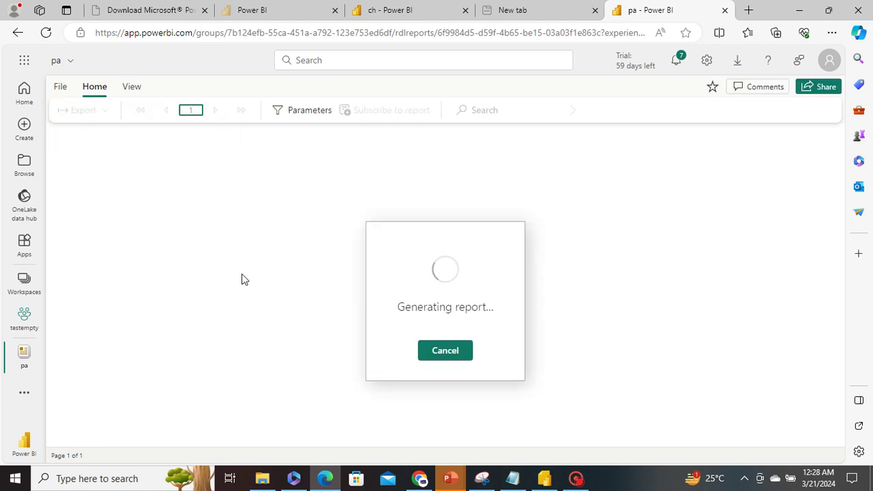
- Open the child report from an ID 5 row and rerun it with all ID values selected
left_click(153, 268)
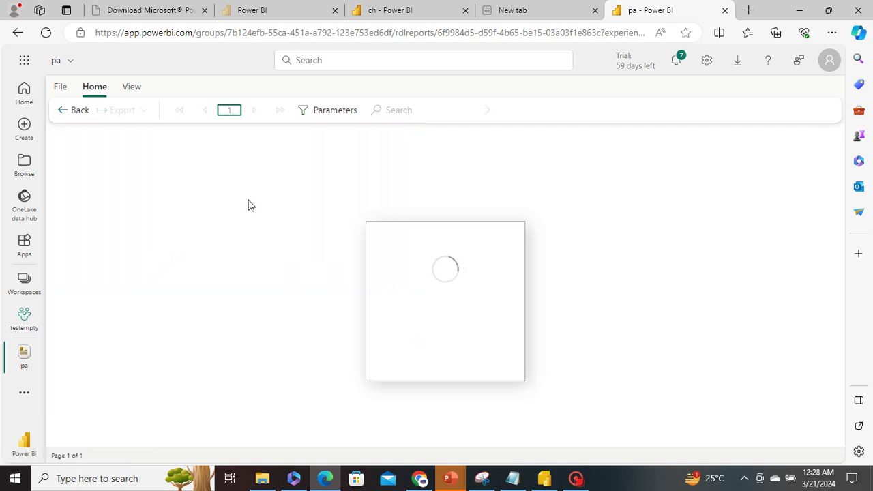
left_click(313, 124)
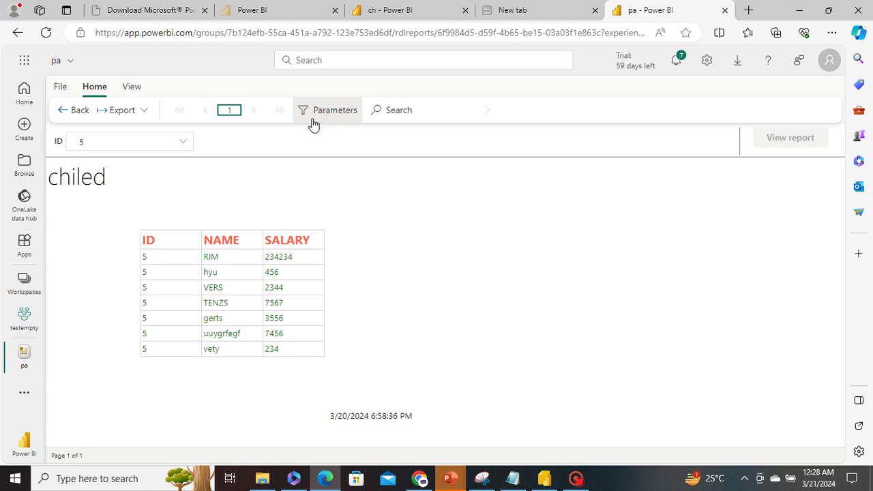
left_click(179, 148)
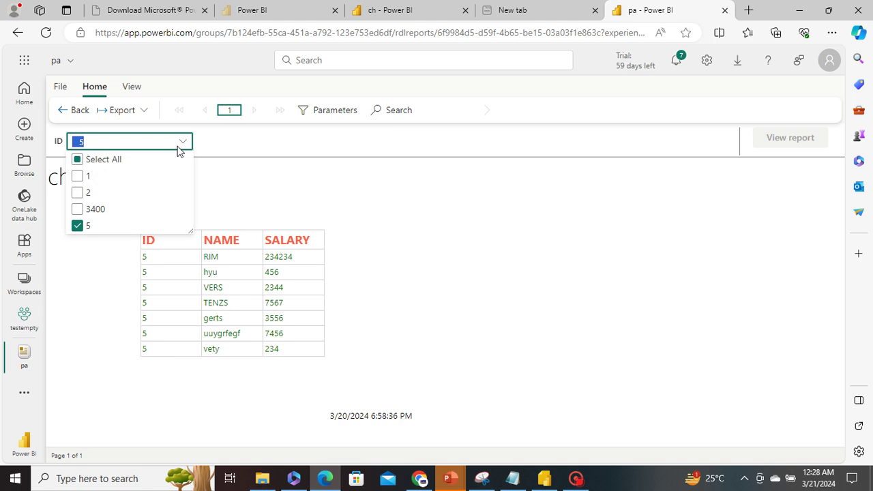
left_click(79, 208)
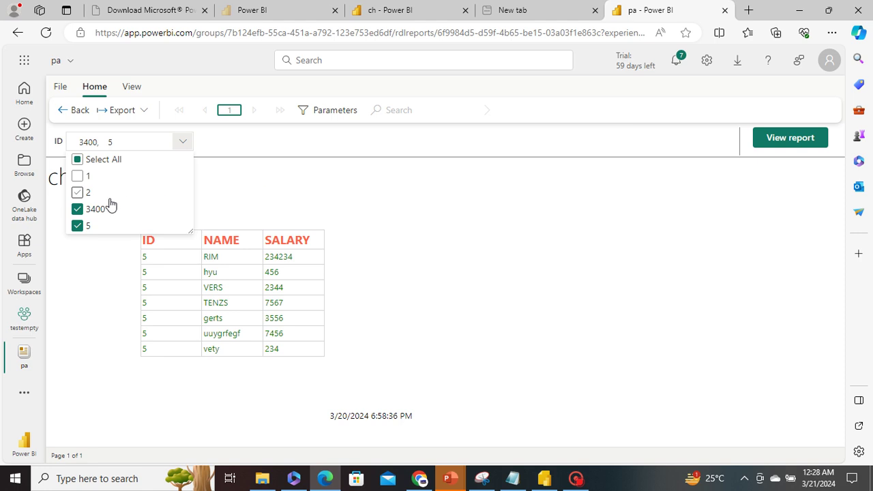
left_click(81, 209)
left_click(81, 225)
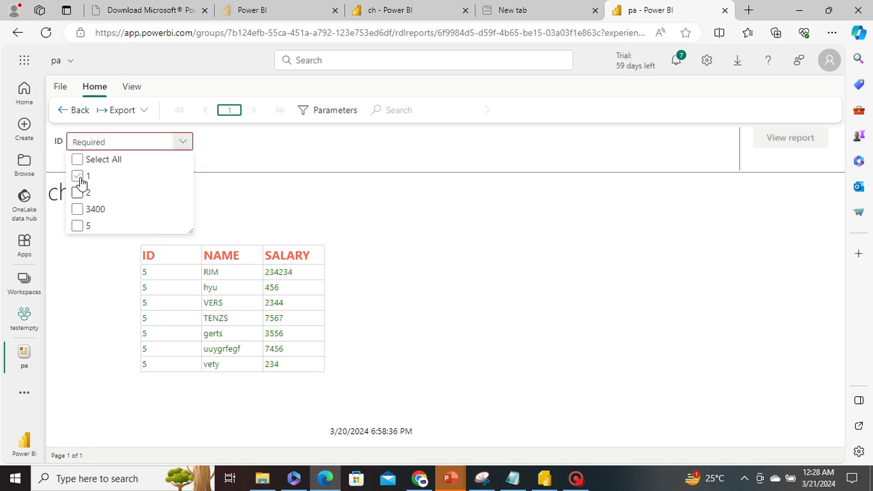
left_click(77, 159)
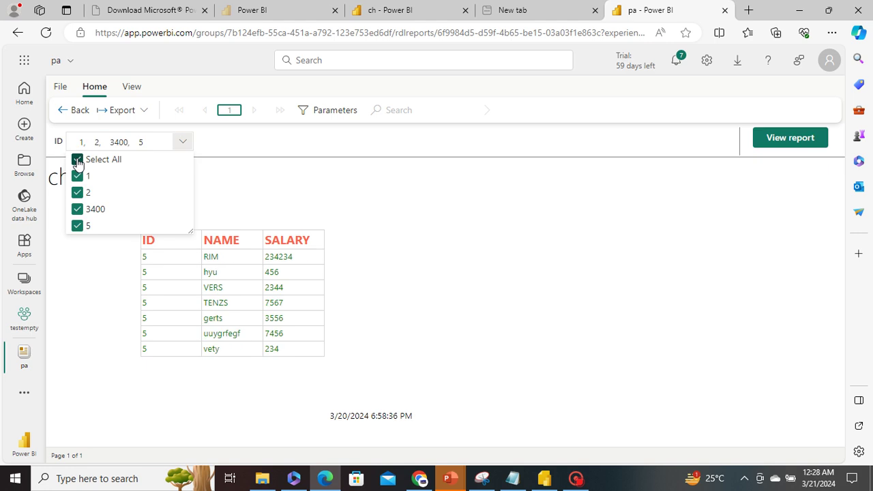
left_click(764, 137)
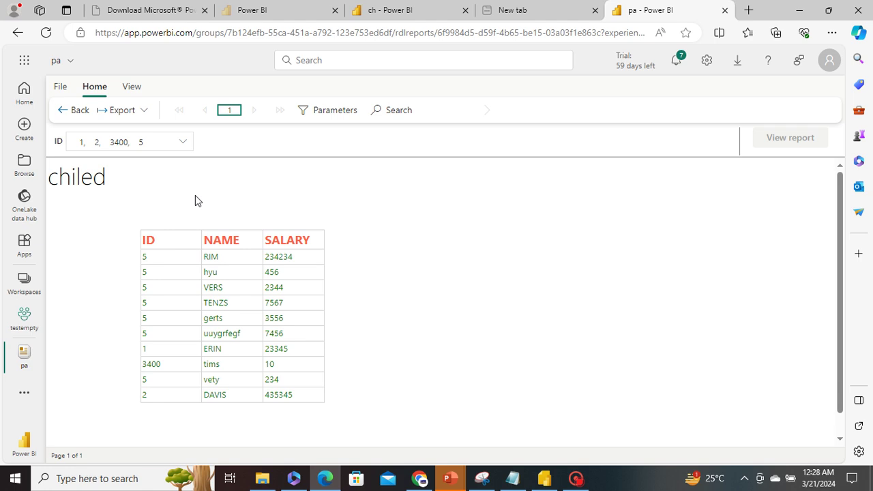
- Return to the parent report and test the link from the ID 1 row to the child report
left_click(66, 115)
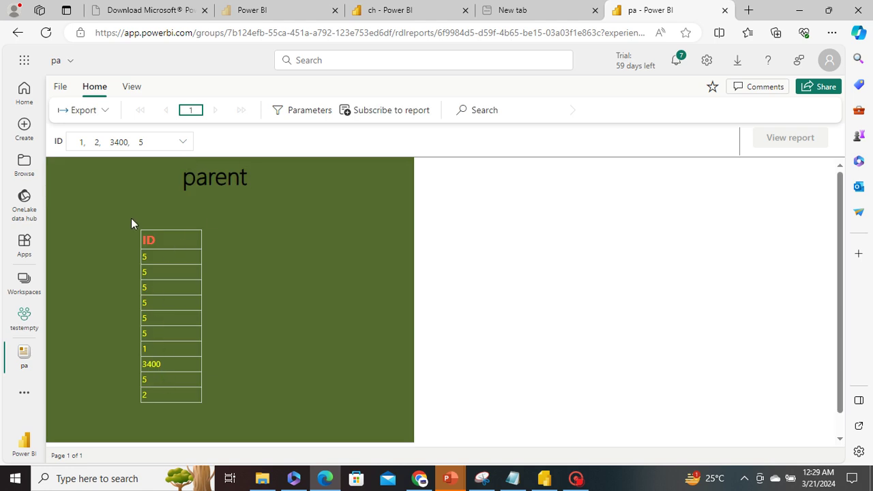
left_click(117, 143)
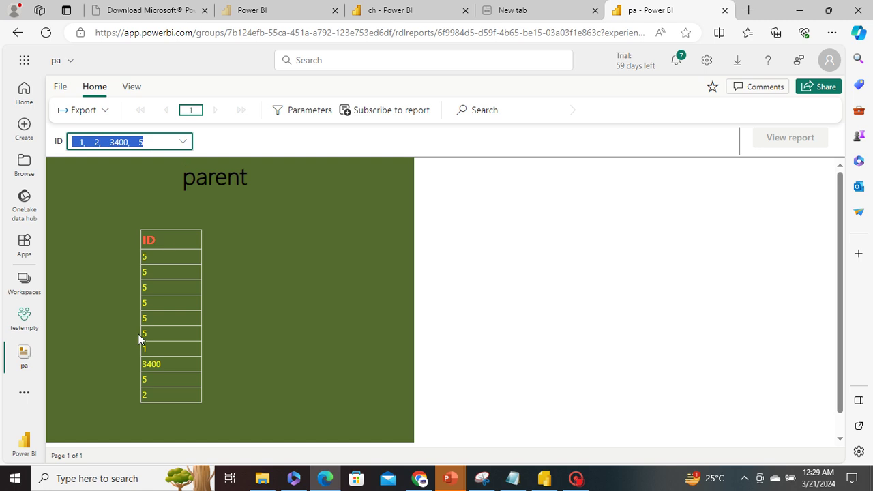
left_click(151, 352)
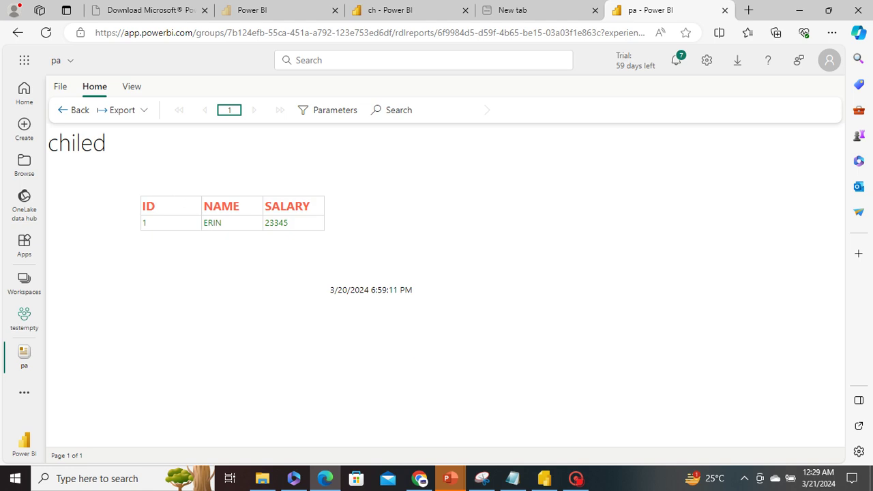
left_click_drag(292, 217, 205, 211)
left_click(194, 165)
left_click(577, 478)
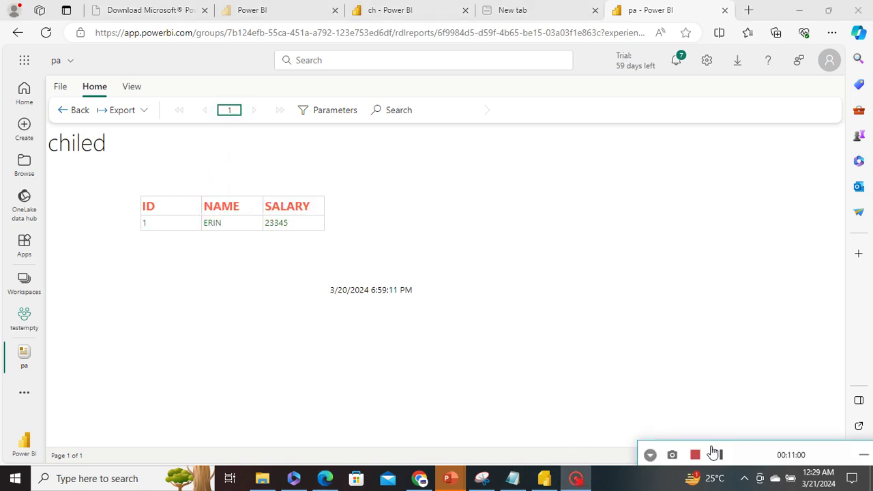